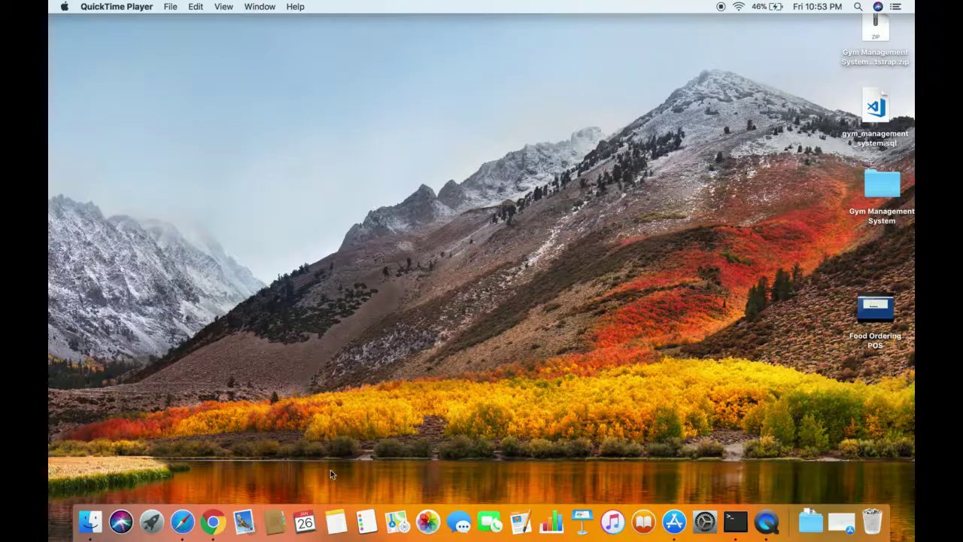
Step: Bring the Chrome window showing the Marriage Hall Booking System home page forward
{"action": "left_click", "coordinate": [213, 525]}
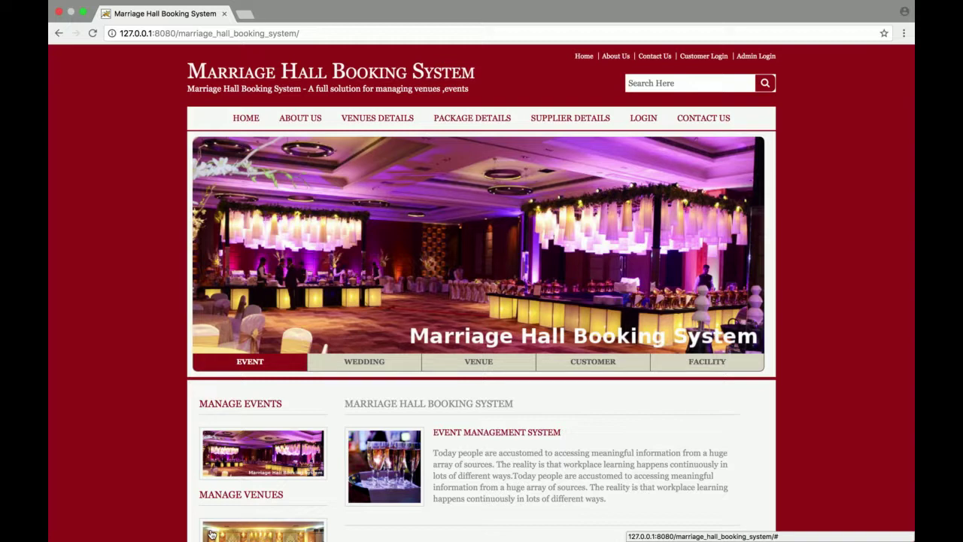
Step: Scroll down through the home page sections and back up
{"action": "scroll", "coordinate": [212, 534], "scroll_direction": "down", "scroll_amount": 1}
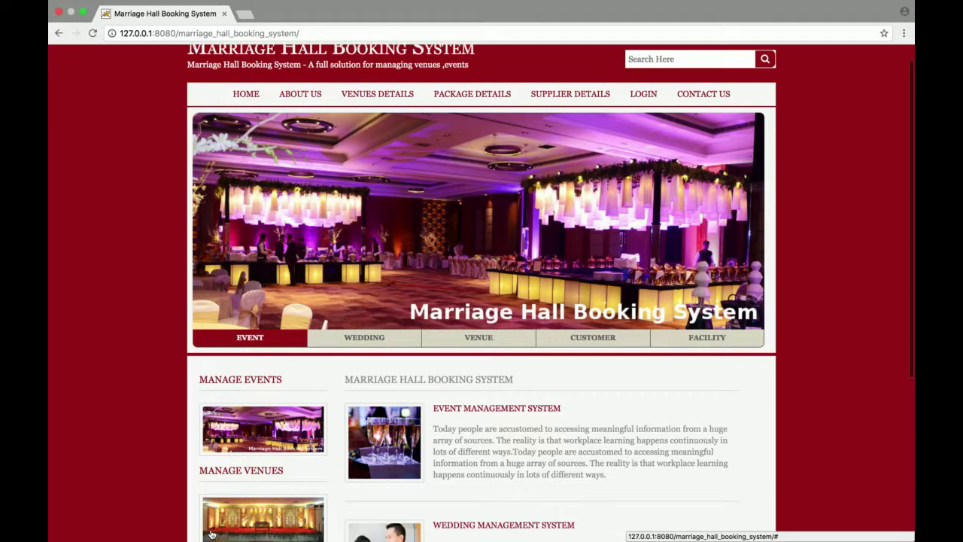
{"action": "scroll", "coordinate": [212, 534], "scroll_direction": "up", "scroll_amount": 1}
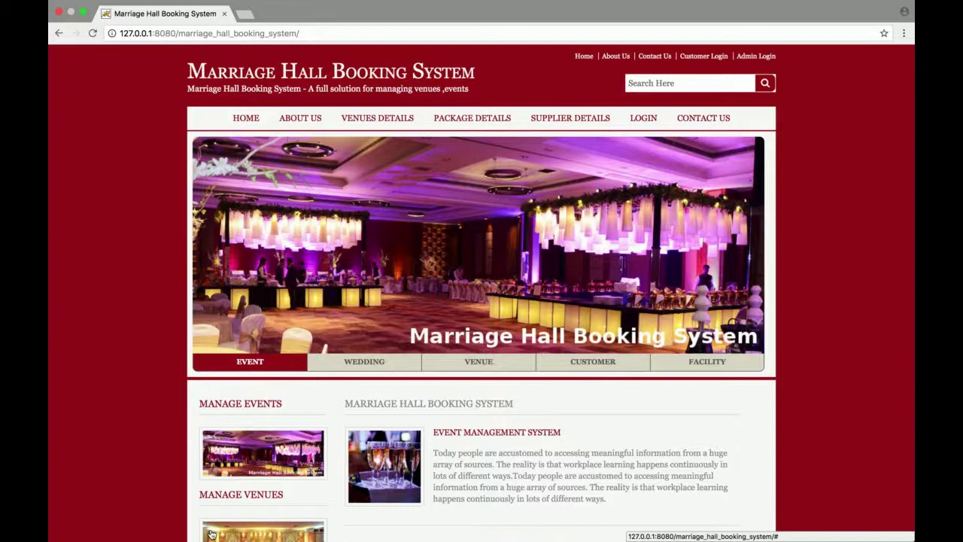
{"action": "scroll", "coordinate": [212, 534], "scroll_direction": "down", "scroll_amount": 3}
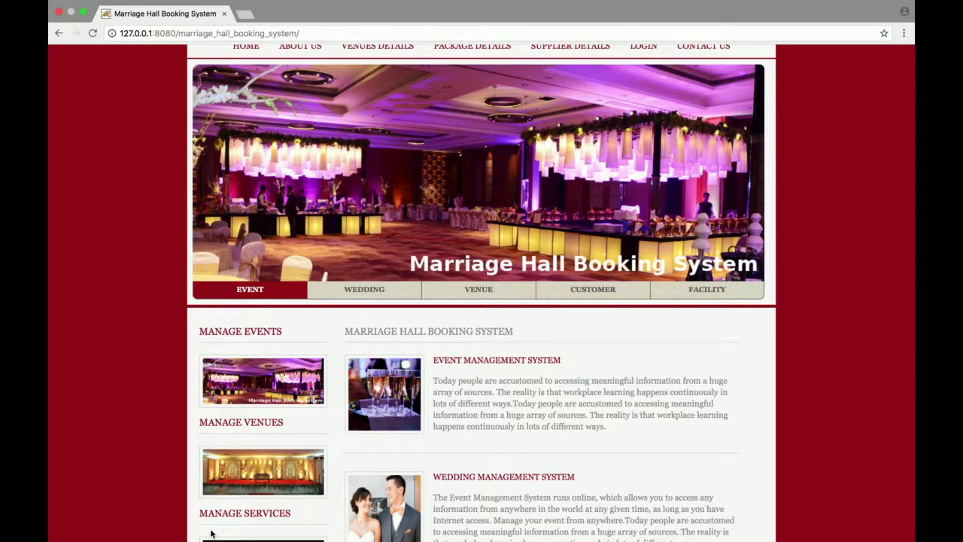
{"action": "scroll", "coordinate": [212, 534], "scroll_direction": "down", "scroll_amount": 5}
{"action": "scroll", "coordinate": [212, 534], "scroll_direction": "down", "scroll_amount": 4}
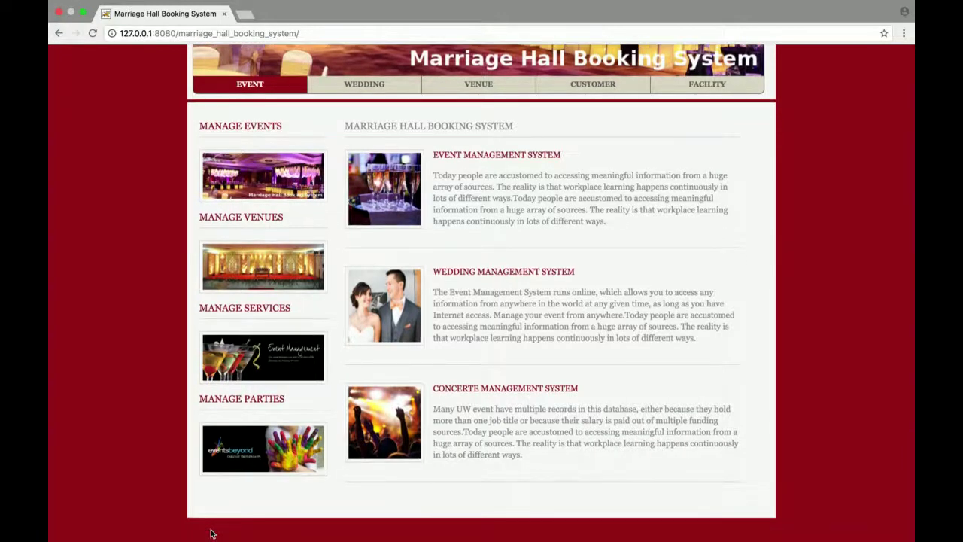
{"action": "scroll", "coordinate": [212, 534], "scroll_direction": "up", "scroll_amount": 12}
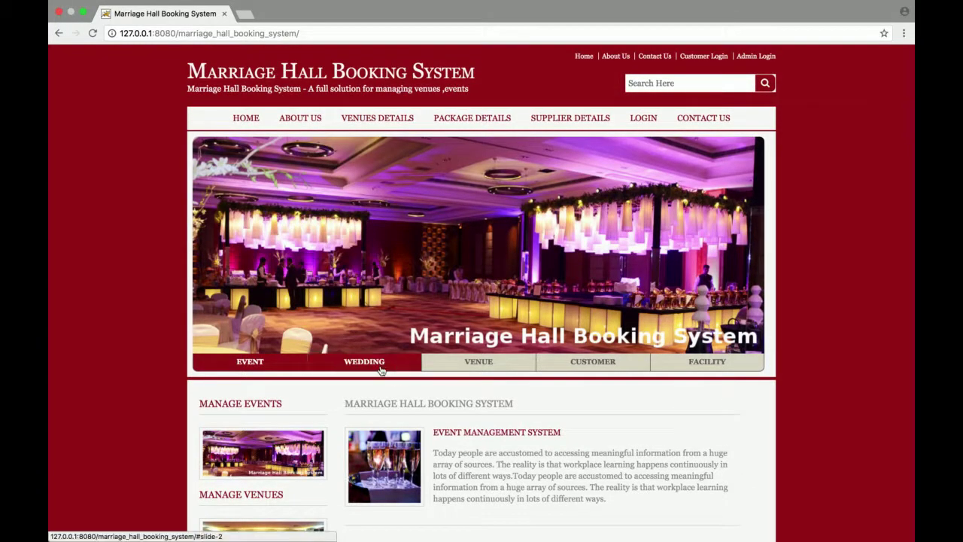
Step: Cycle the banner through the Wedding, Venue, Customer and Facility slides, then back to the hall slide
{"action": "left_click", "coordinate": [380, 369]}
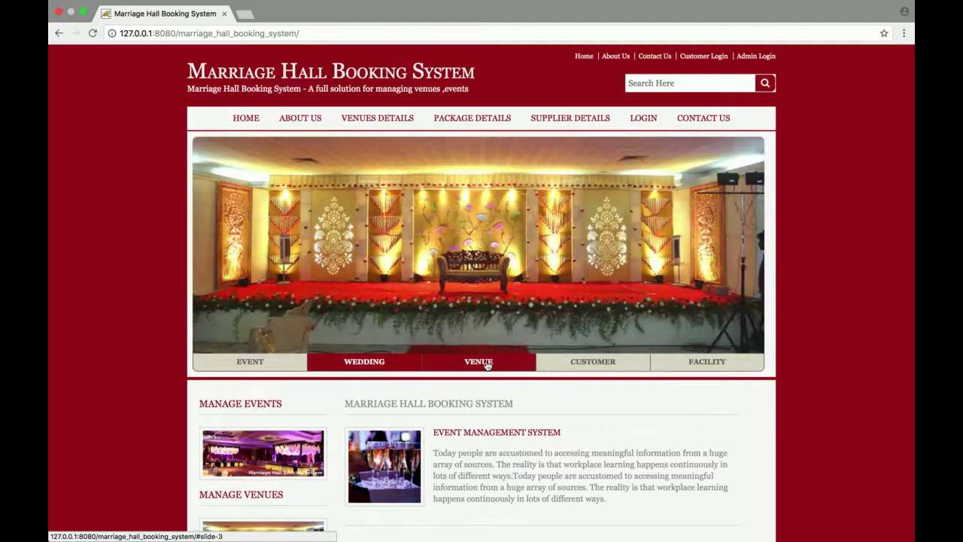
{"action": "left_click", "coordinate": [486, 364]}
{"action": "left_click", "coordinate": [602, 367]}
{"action": "left_click", "coordinate": [703, 365]}
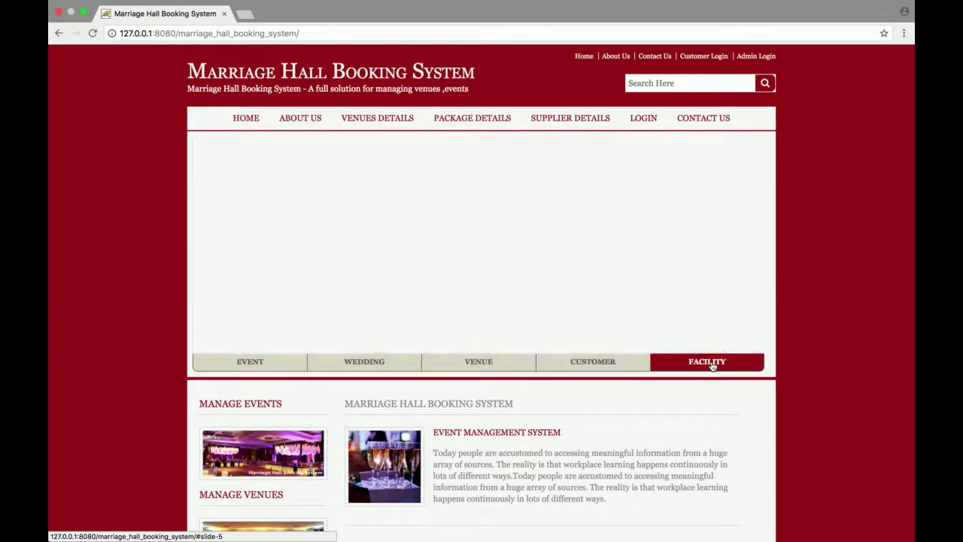
{"action": "left_click", "coordinate": [601, 362]}
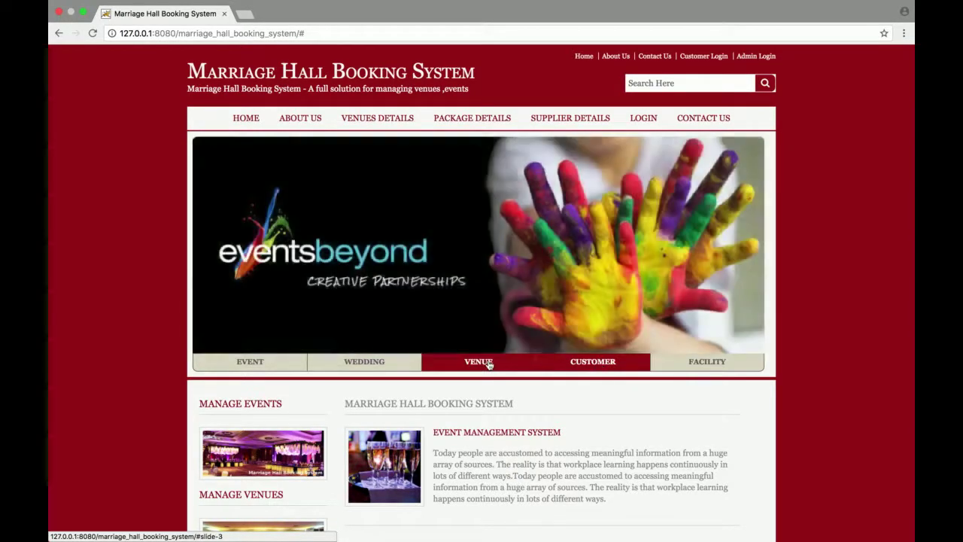
{"action": "left_click", "coordinate": [488, 364]}
{"action": "left_click", "coordinate": [398, 365]}
{"action": "left_click", "coordinate": [260, 365]}
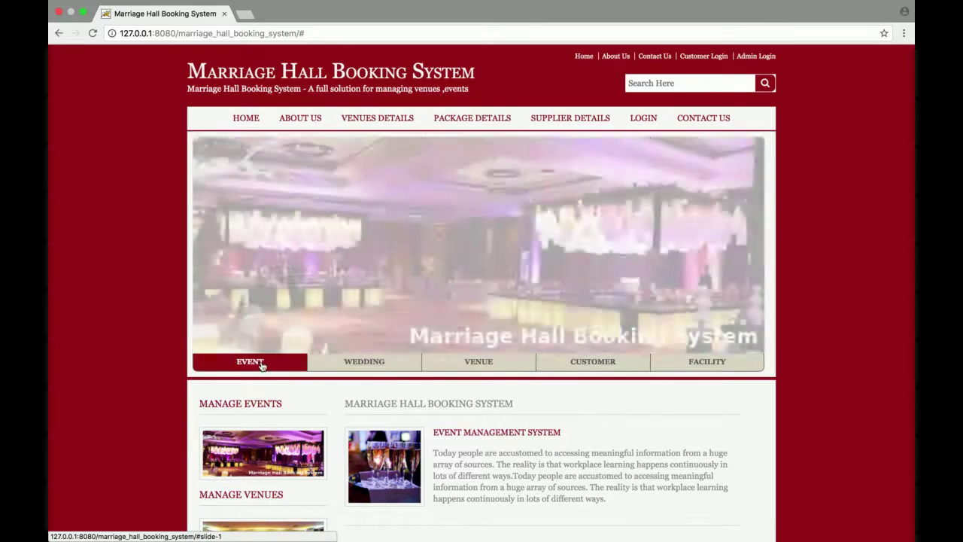
Step: Open the About Marriage Management System page
{"action": "scroll", "coordinate": [261, 365], "scroll_direction": "down", "scroll_amount": 5}
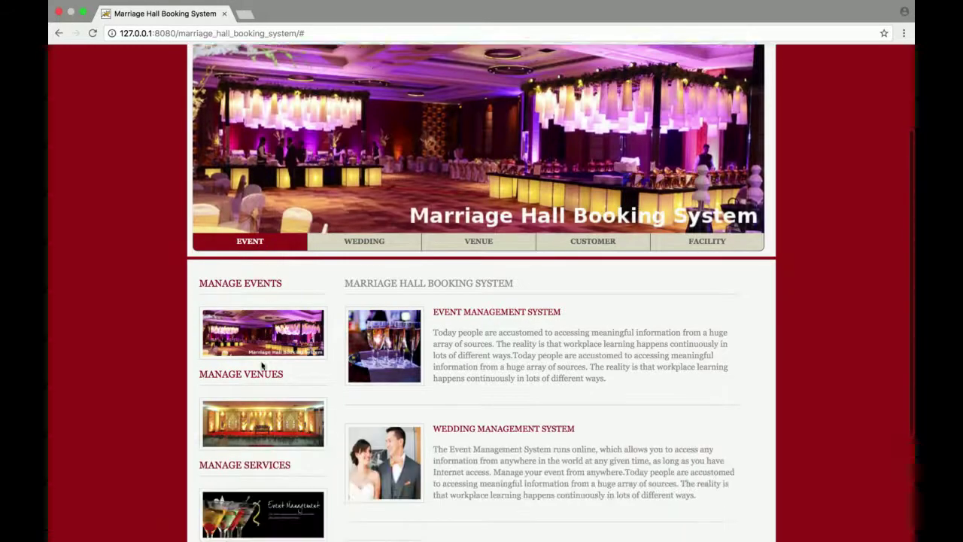
{"action": "scroll", "coordinate": [261, 365], "scroll_direction": "up", "scroll_amount": 5}
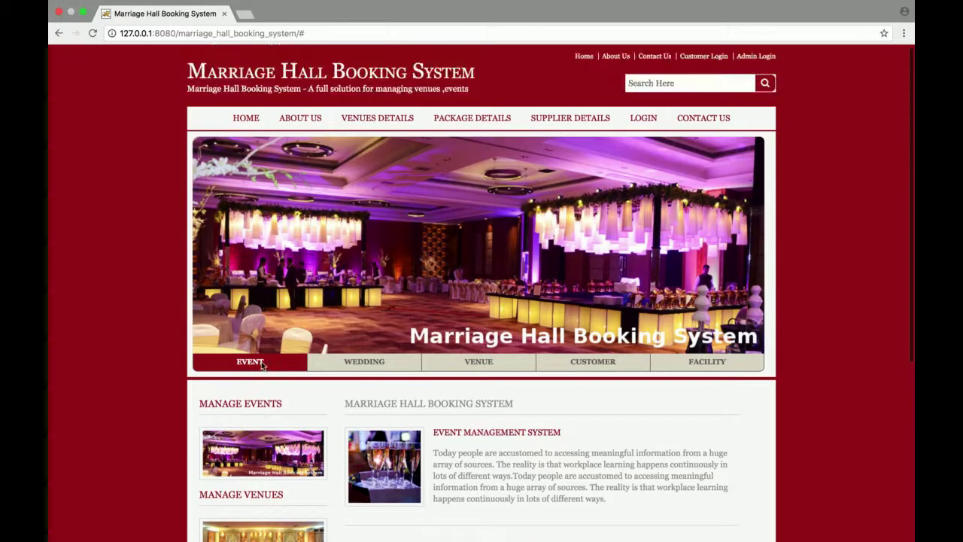
{"action": "left_click", "coordinate": [308, 123]}
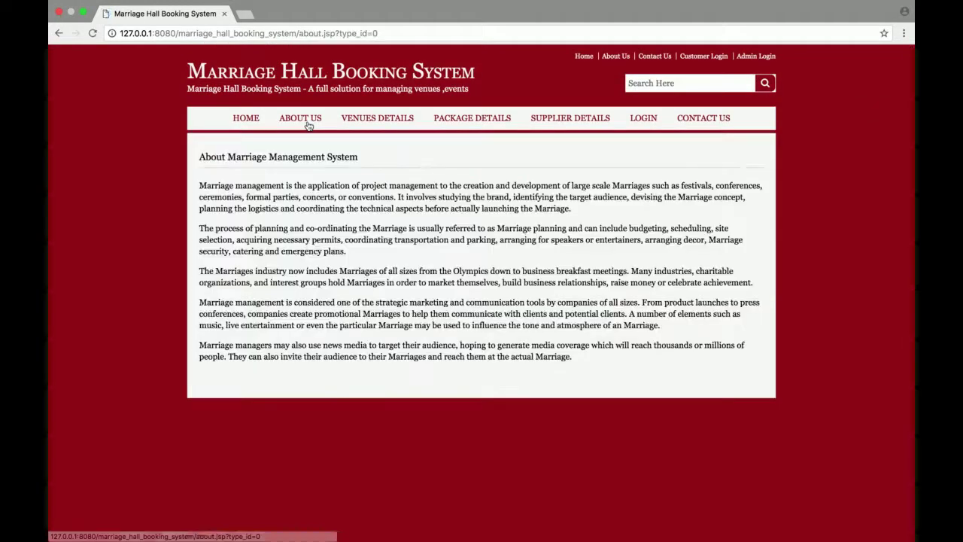
Step: View Venues, then Packages, highlighting the Marriage Reception and Live Concert titles, then Suppliers
{"action": "left_click", "coordinate": [380, 125]}
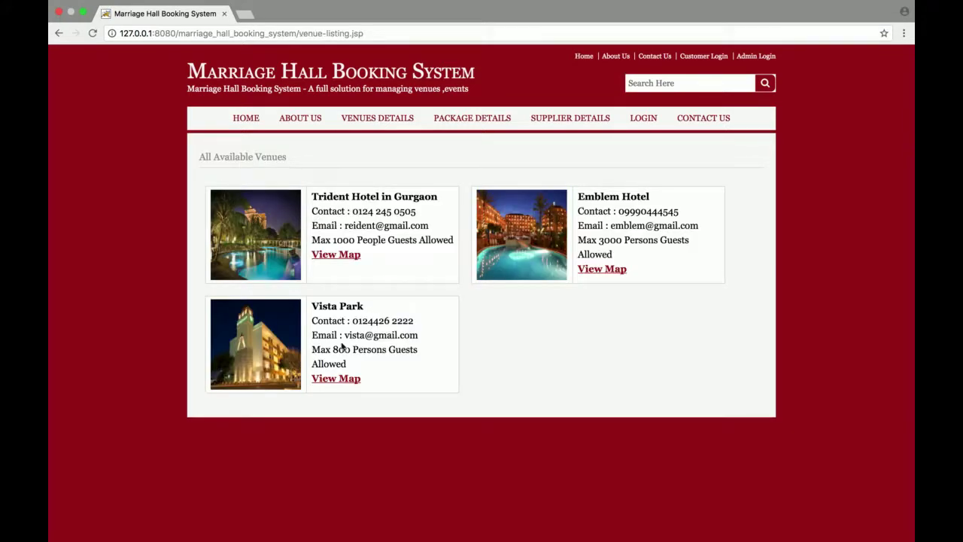
{"action": "left_click", "coordinate": [496, 118]}
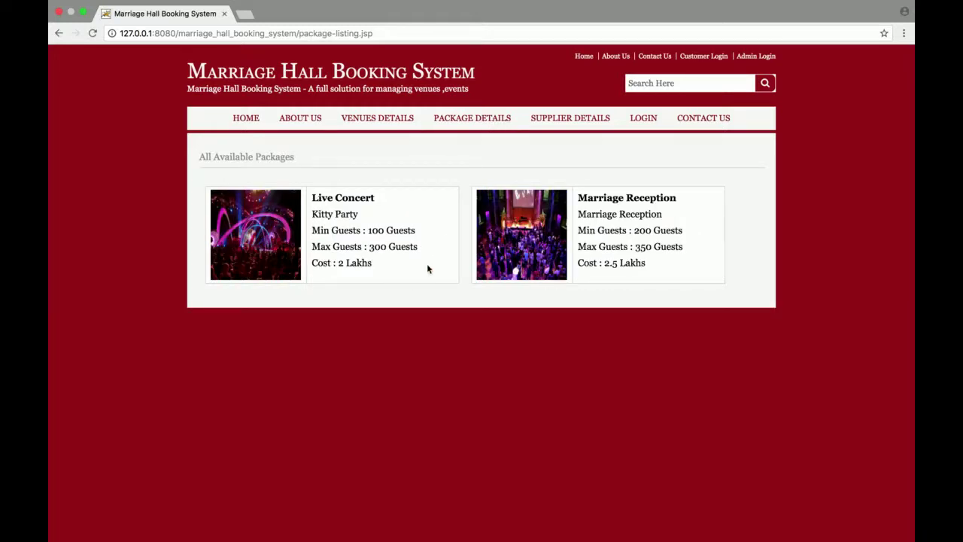
{"action": "double_click", "coordinate": [599, 197]}
{"action": "triple_click", "coordinate": [599, 196]}
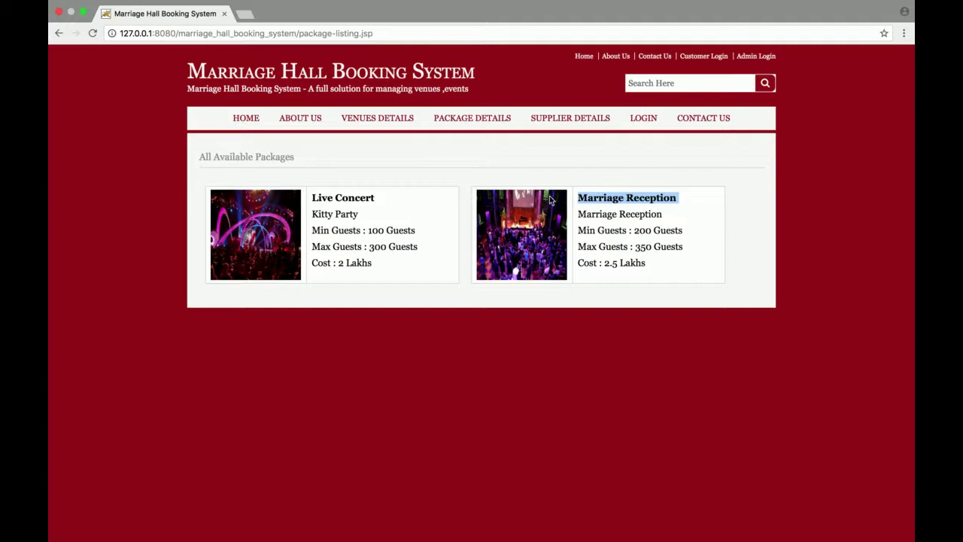
{"action": "double_click", "coordinate": [350, 196]}
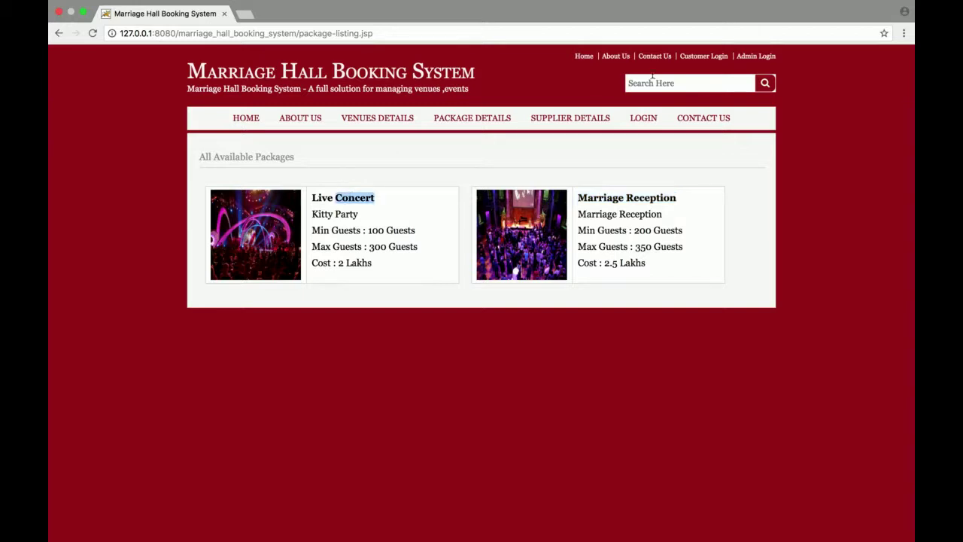
{"action": "left_click", "coordinate": [569, 121]}
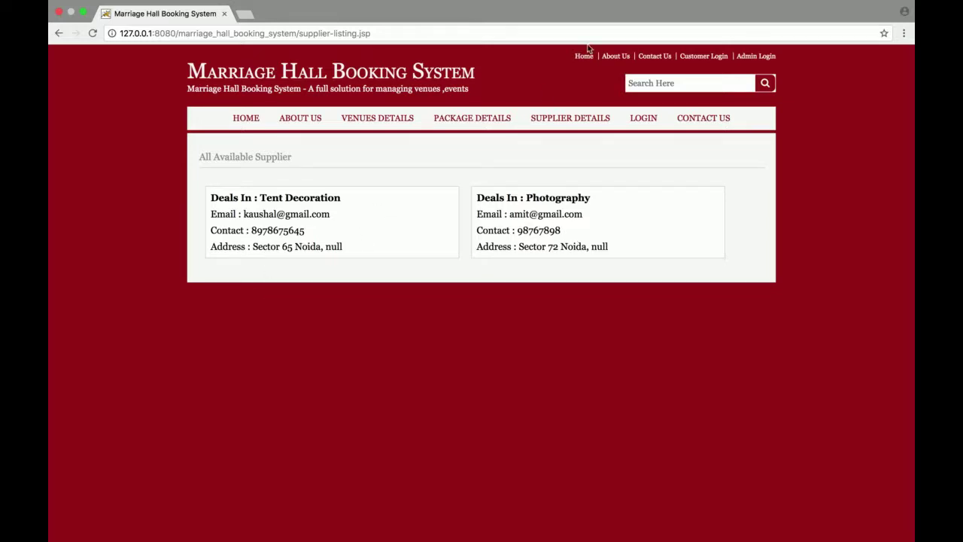
Step: Visit the Login and Contact Us pages, then log in with the autofilled admin credentials
{"action": "left_click", "coordinate": [648, 124]}
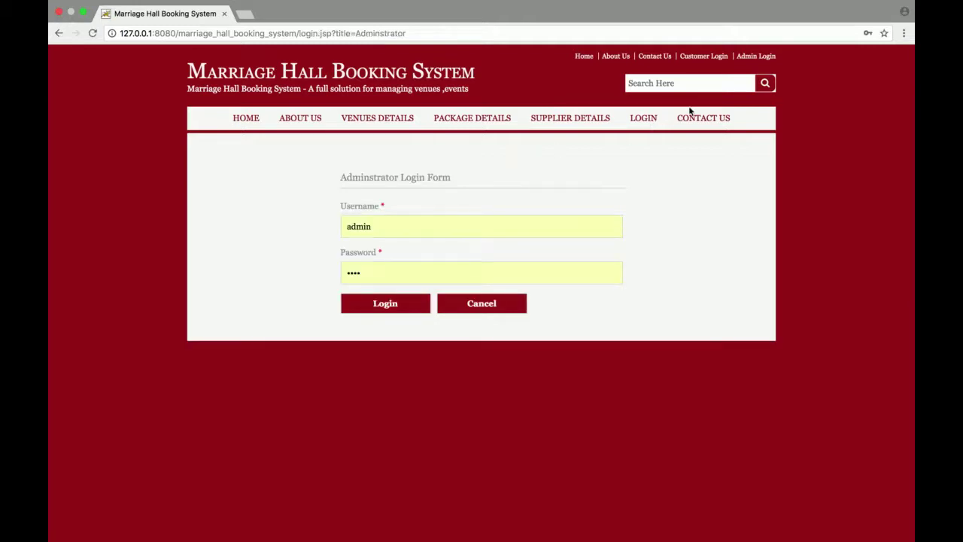
{"action": "left_click", "coordinate": [704, 120]}
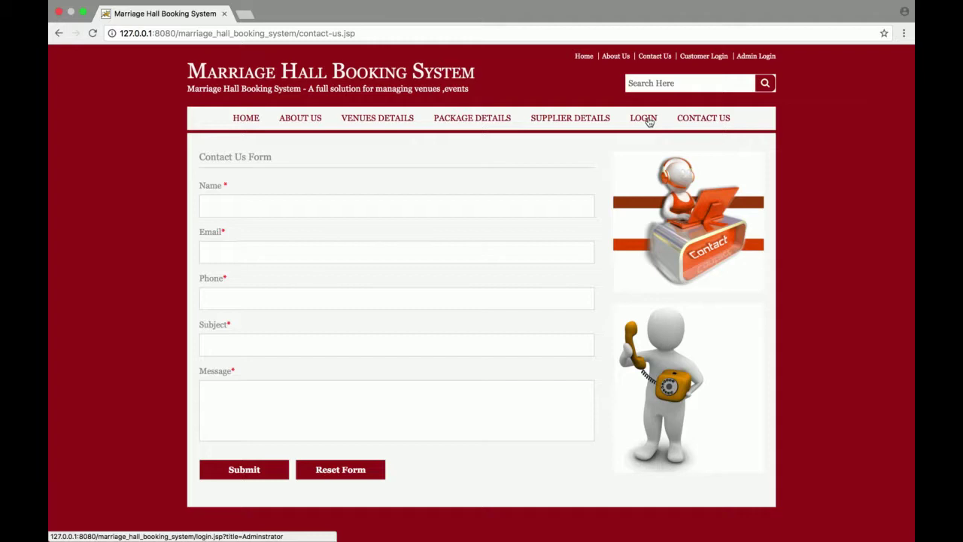
{"action": "left_click", "coordinate": [645, 119]}
{"action": "left_click", "coordinate": [380, 310]}
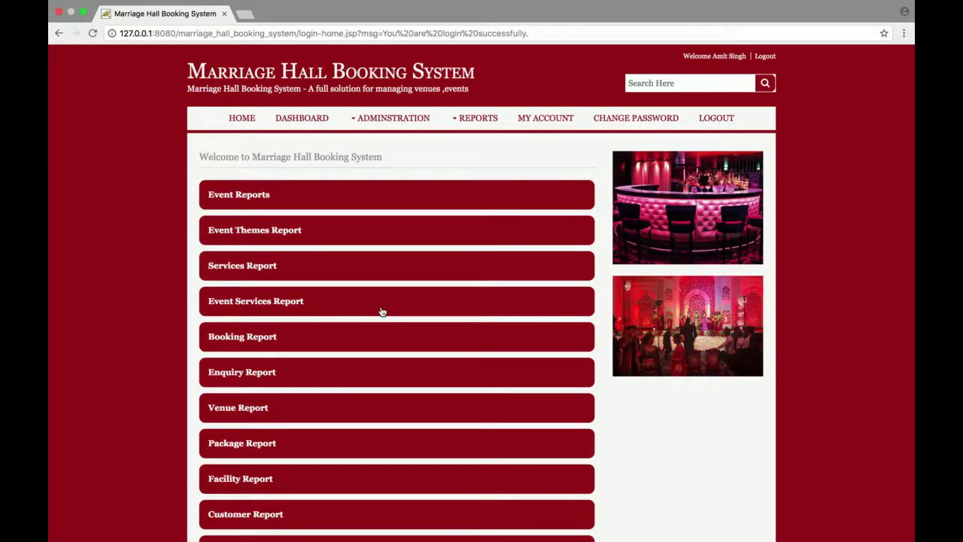
Step: Open the Venue Report listing the three venues
{"action": "scroll", "coordinate": [382, 311], "scroll_direction": "down", "scroll_amount": 4}
{"action": "scroll", "coordinate": [381, 312], "scroll_direction": "up", "scroll_amount": 4}
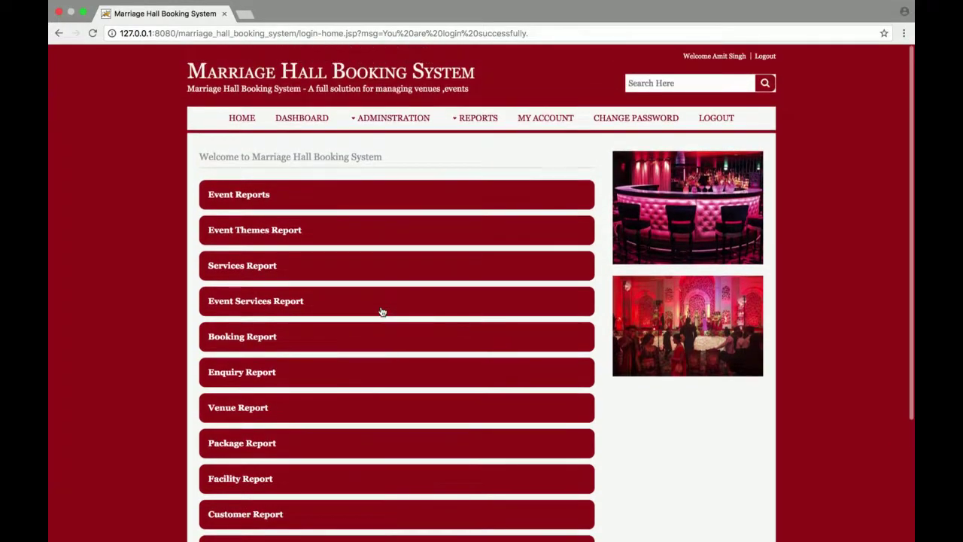
{"action": "scroll", "coordinate": [382, 311], "scroll_direction": "down", "scroll_amount": 3}
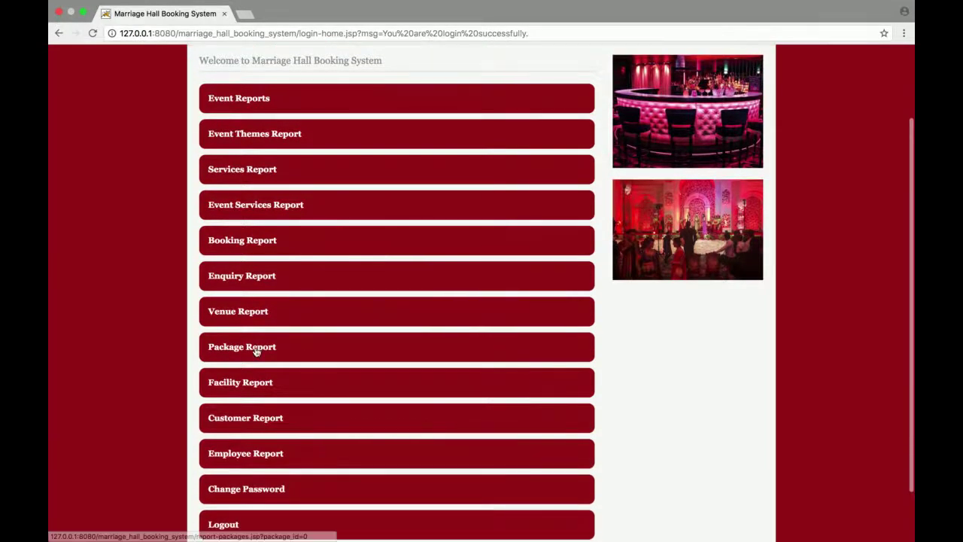
{"action": "left_click", "coordinate": [244, 316]}
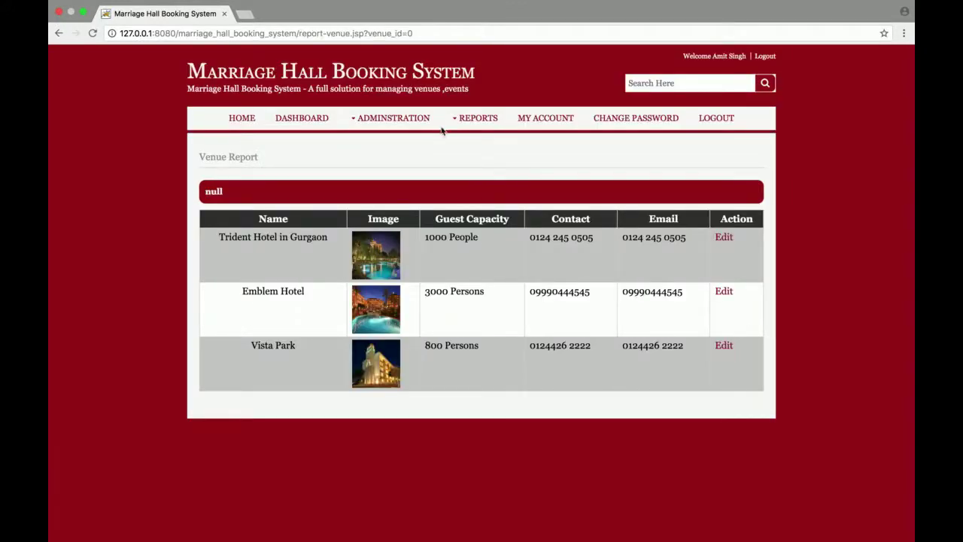
Step: Open the administrator's My Account page
{"action": "mouse_move", "coordinate": [391, 118]}
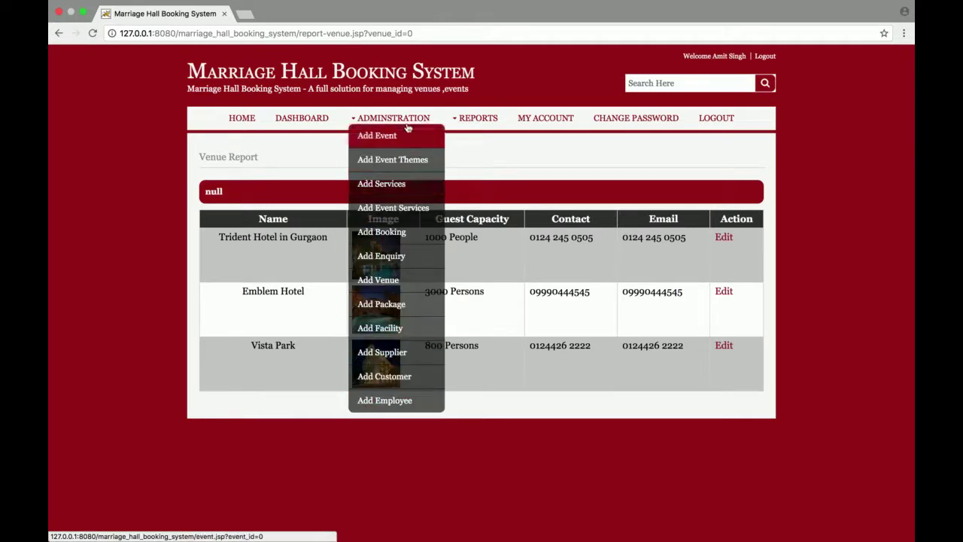
{"action": "mouse_move", "coordinate": [479, 132]}
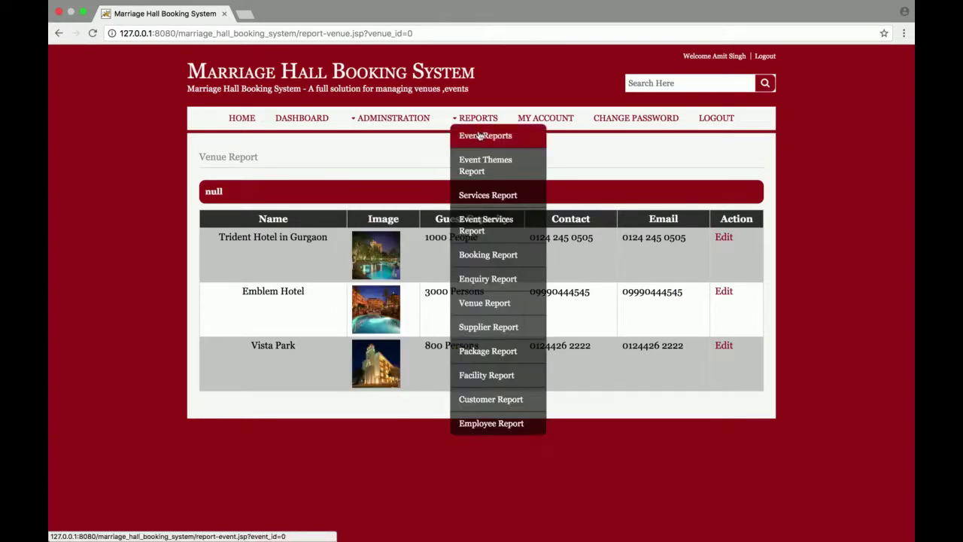
{"action": "left_click", "coordinate": [545, 120]}
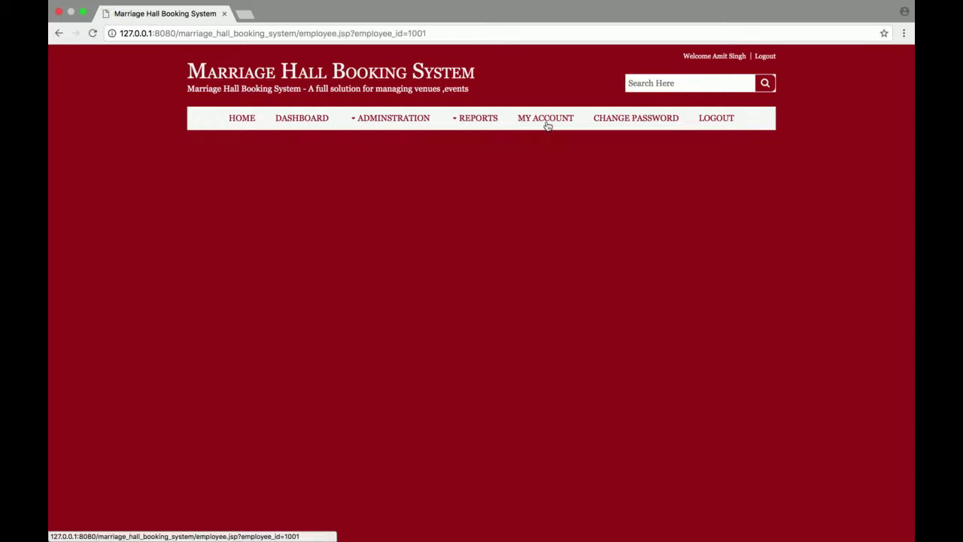
Step: Review the account registration details, open the Change Password Form, then show the Administration menu
{"action": "scroll", "coordinate": [454, 203], "scroll_direction": "down", "scroll_amount": 2}
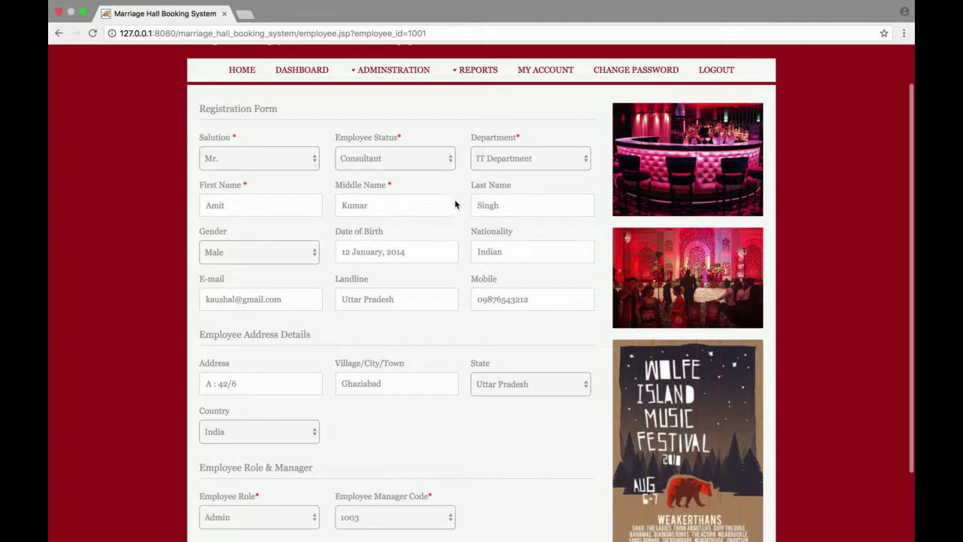
{"action": "scroll", "coordinate": [455, 203], "scroll_direction": "up", "scroll_amount": 2}
{"action": "left_click", "coordinate": [626, 119]}
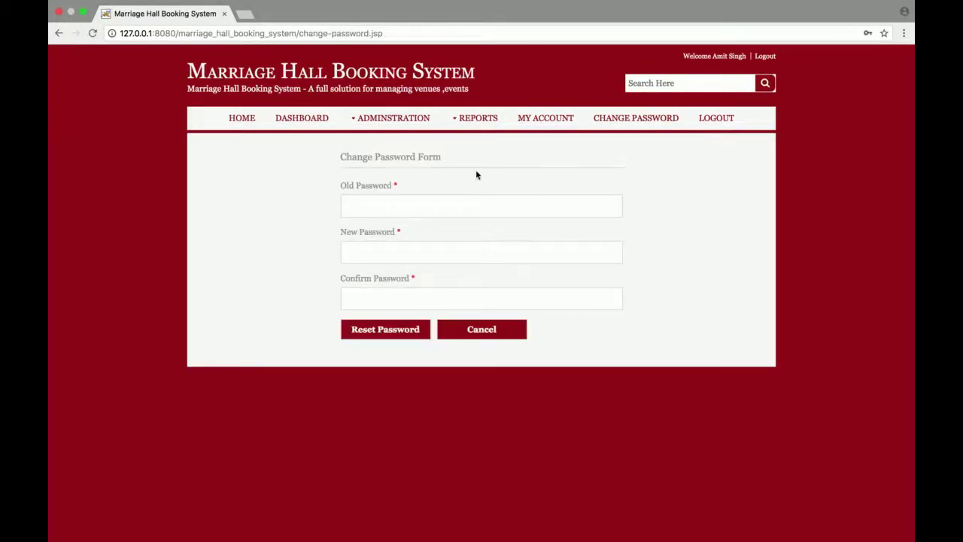
{"action": "left_click", "coordinate": [398, 124]}
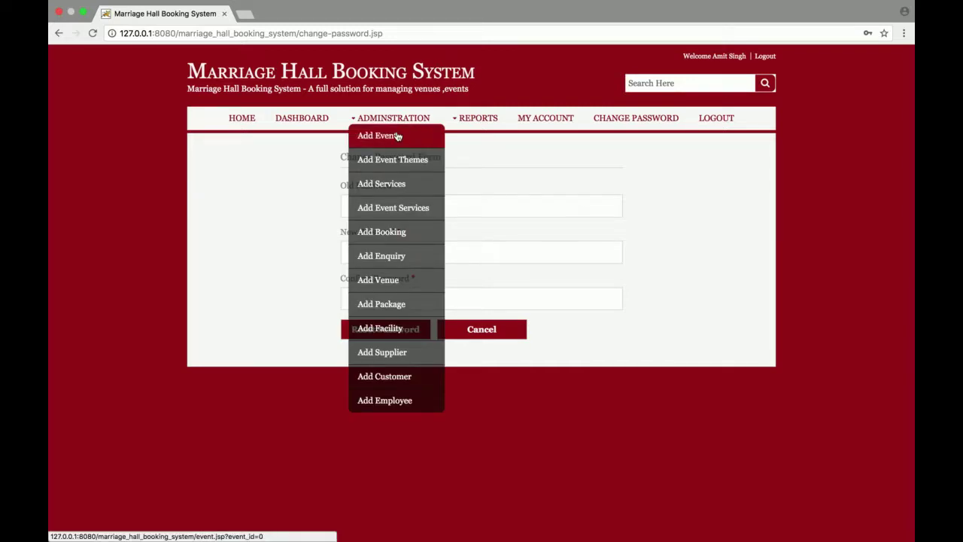
Step: Open the Event Entry Form and inspect the Customer and Event Type lists without choosing
{"action": "left_click", "coordinate": [398, 135]}
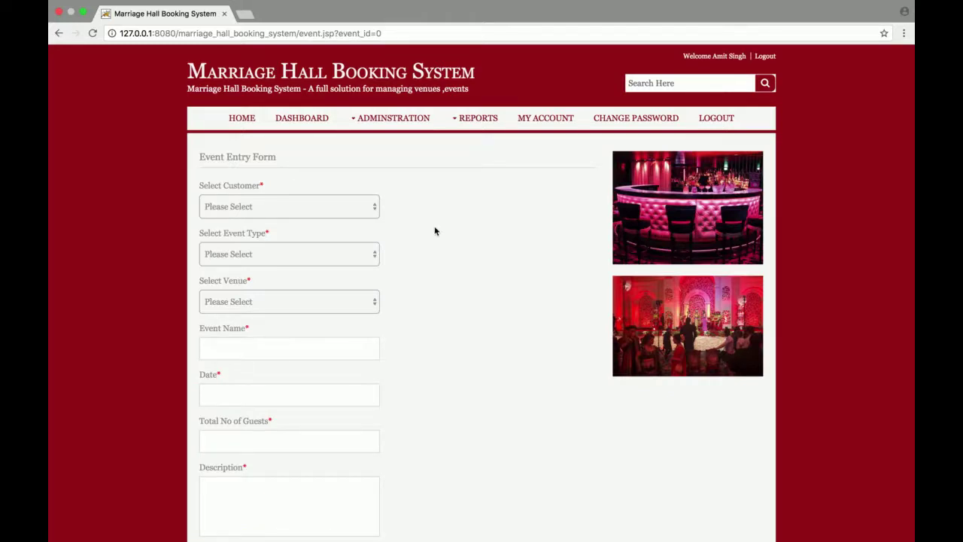
{"action": "scroll", "coordinate": [434, 230], "scroll_direction": "down", "scroll_amount": 1}
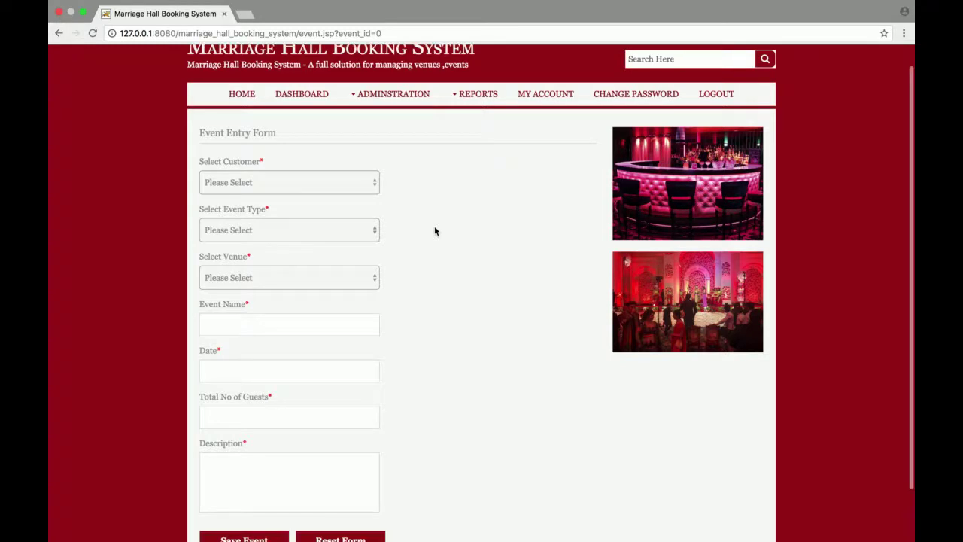
{"action": "left_click", "coordinate": [331, 183]}
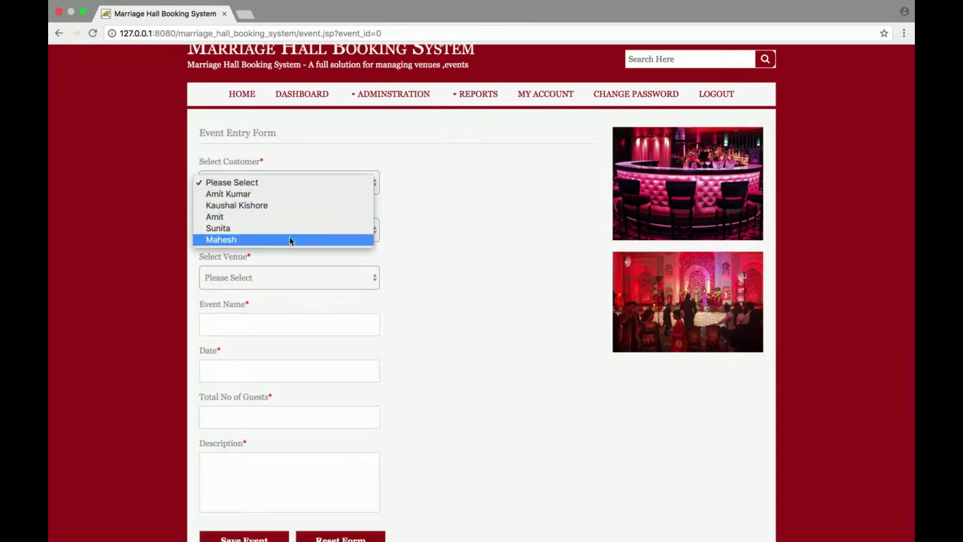
{"action": "left_click", "coordinate": [458, 187]}
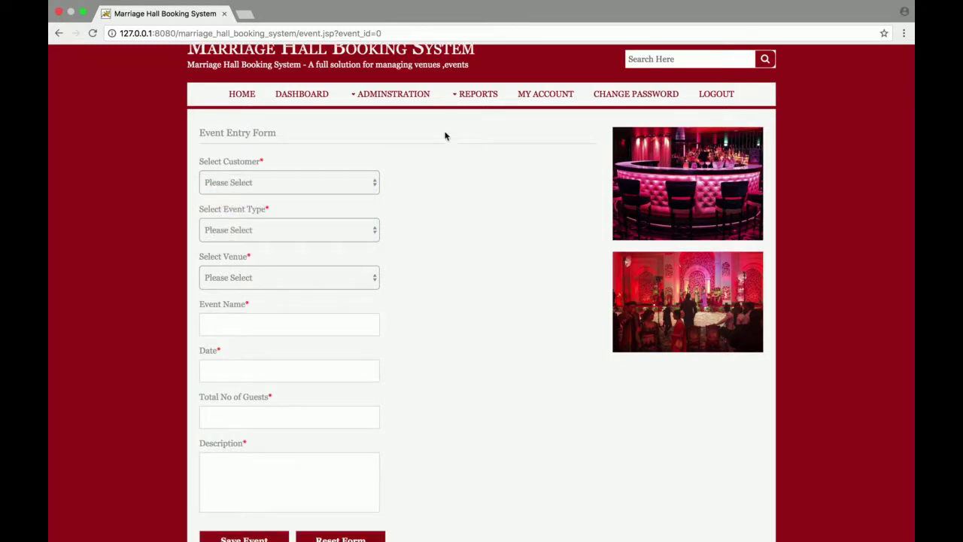
{"action": "mouse_move", "coordinate": [393, 95]}
{"action": "left_click", "coordinate": [329, 231]}
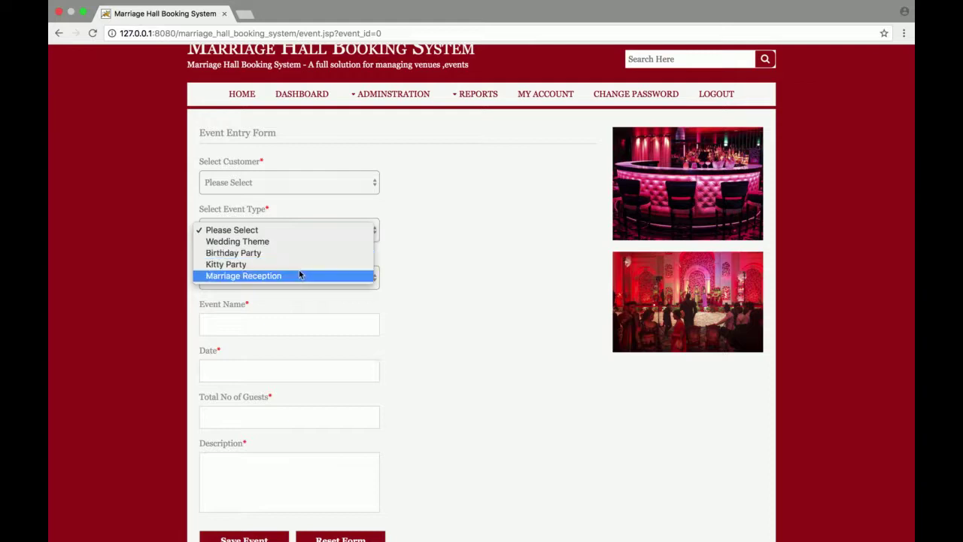
{"action": "left_click", "coordinate": [451, 313]}
Step: Check the Venue list and date calendar, then open the Theme Entry Form
{"action": "left_click", "coordinate": [327, 275]}
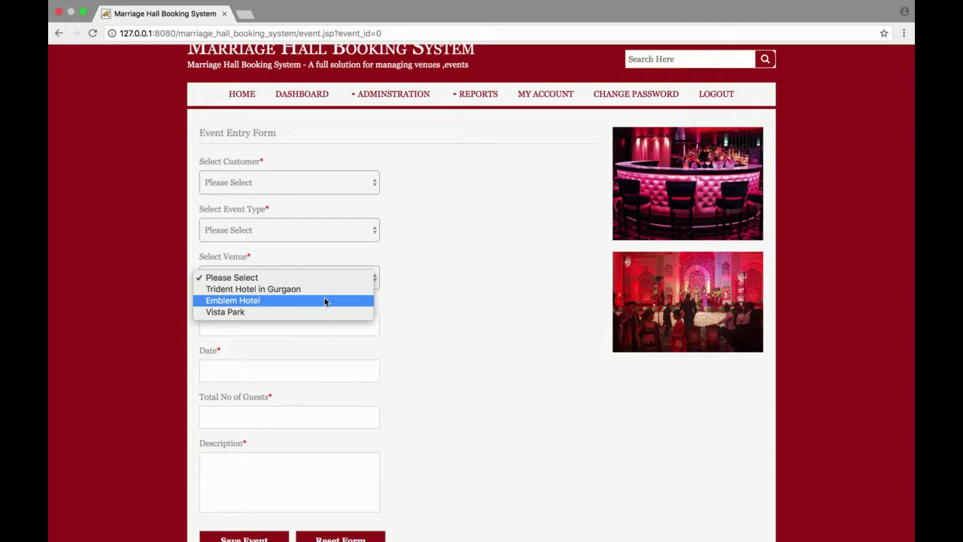
{"action": "left_click", "coordinate": [468, 328]}
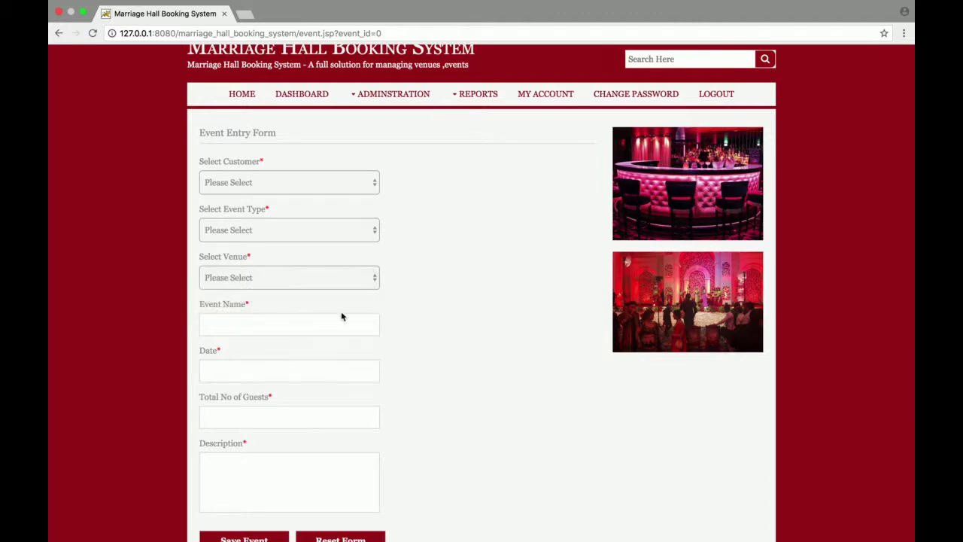
{"action": "left_click", "coordinate": [271, 370]}
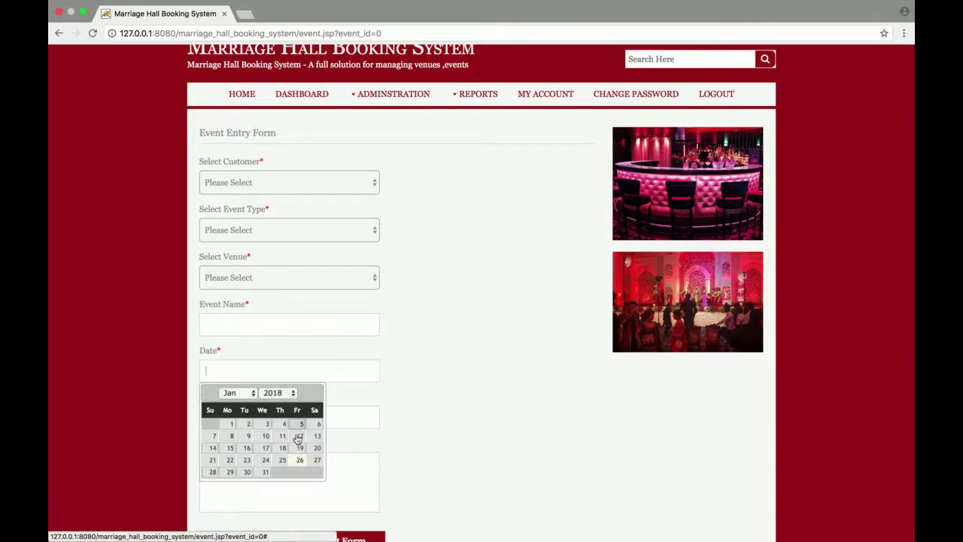
{"action": "left_click", "coordinate": [525, 450]}
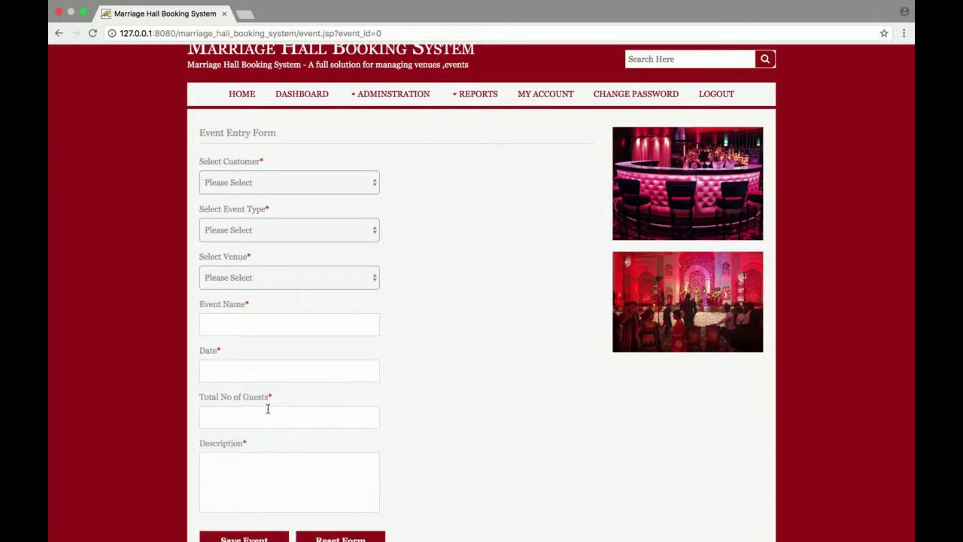
{"action": "left_click", "coordinate": [272, 488]}
{"action": "mouse_move", "coordinate": [381, 106]}
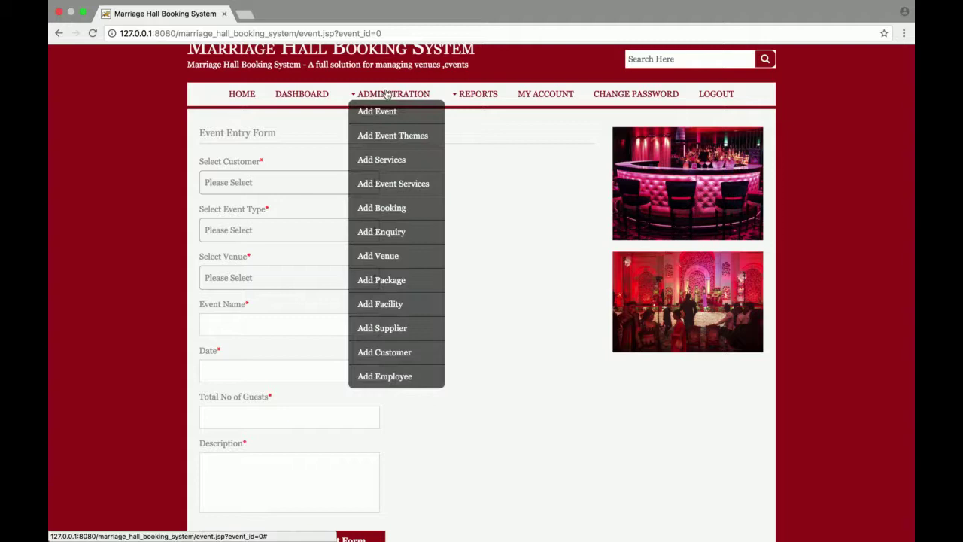
{"action": "left_click", "coordinate": [384, 140]}
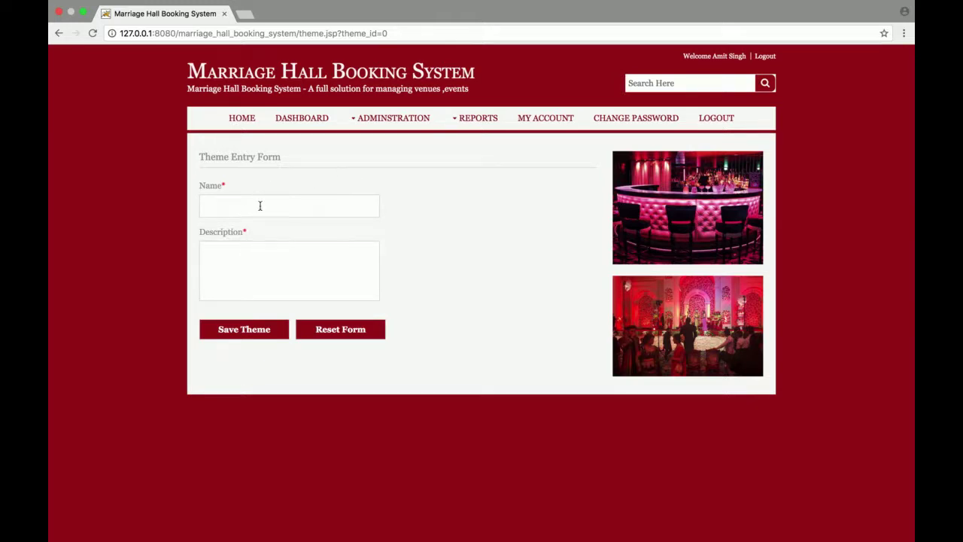
Step: Return to the Event Entry Form and view the event types without choosing
{"action": "mouse_move", "coordinate": [391, 121]}
{"action": "left_click", "coordinate": [384, 138]}
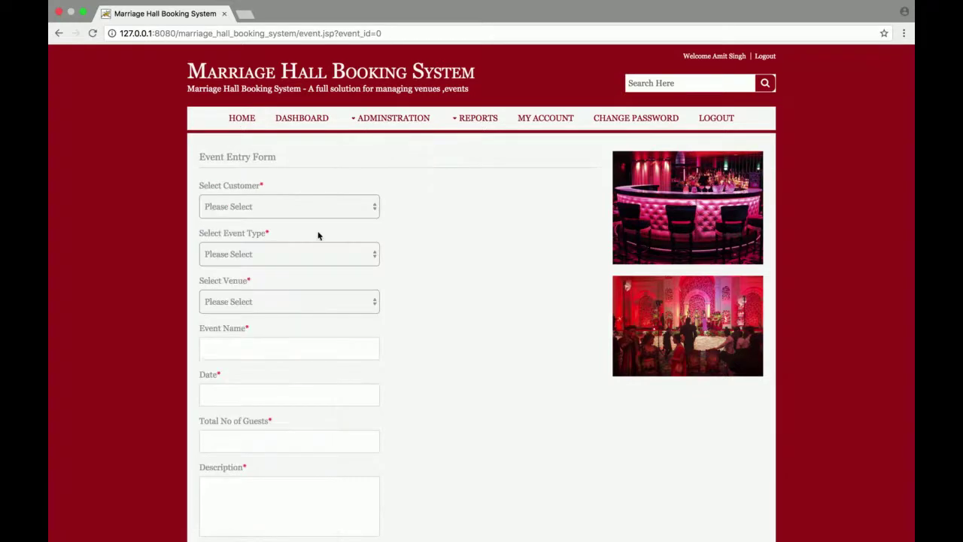
{"action": "left_click", "coordinate": [291, 253]}
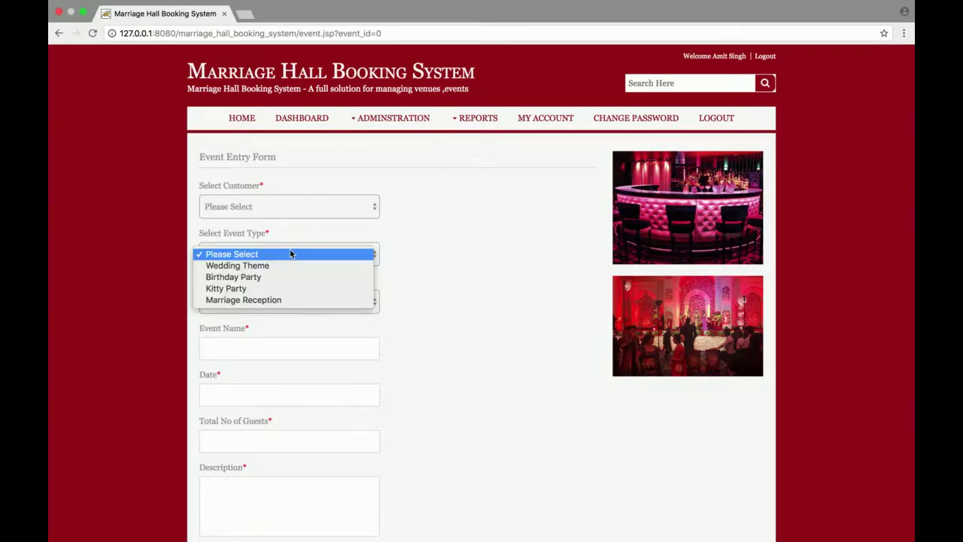
{"action": "left_click", "coordinate": [401, 117]}
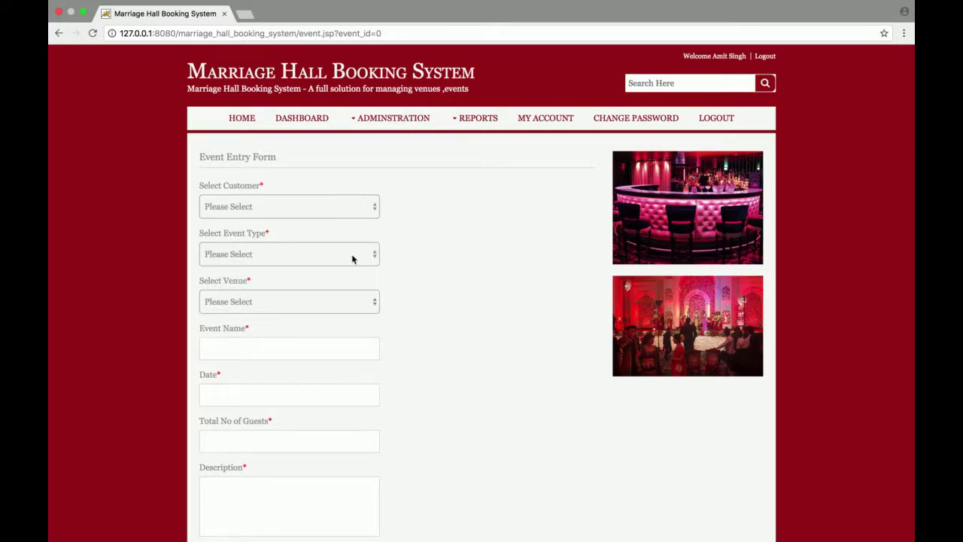
Step: Open the Service Entry Form from Administration > Add Services
{"action": "left_click", "coordinate": [426, 124]}
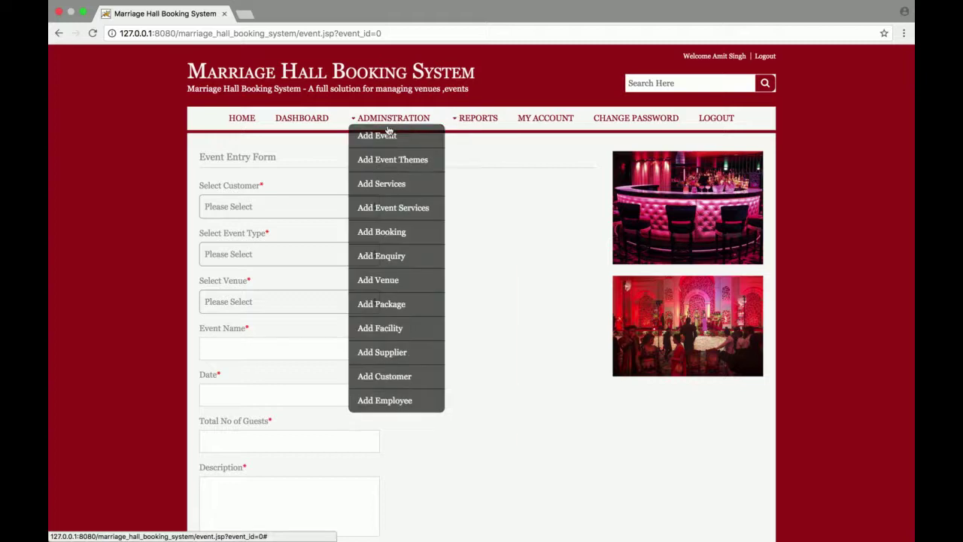
{"action": "left_click", "coordinate": [376, 184]}
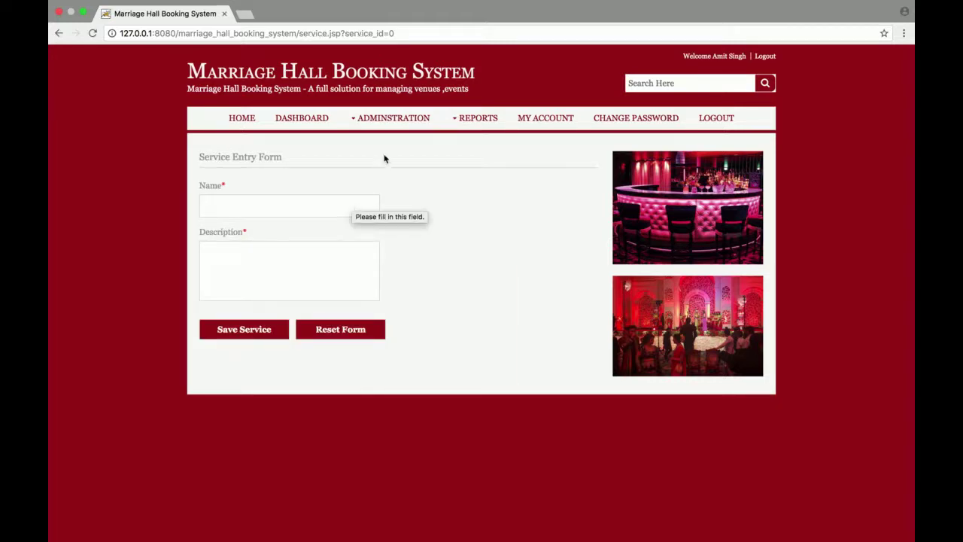
{"action": "left_click", "coordinate": [407, 117]}
Step: Open the Event Services Entry Form and view the Select Service options without choosing
{"action": "left_click", "coordinate": [383, 210]}
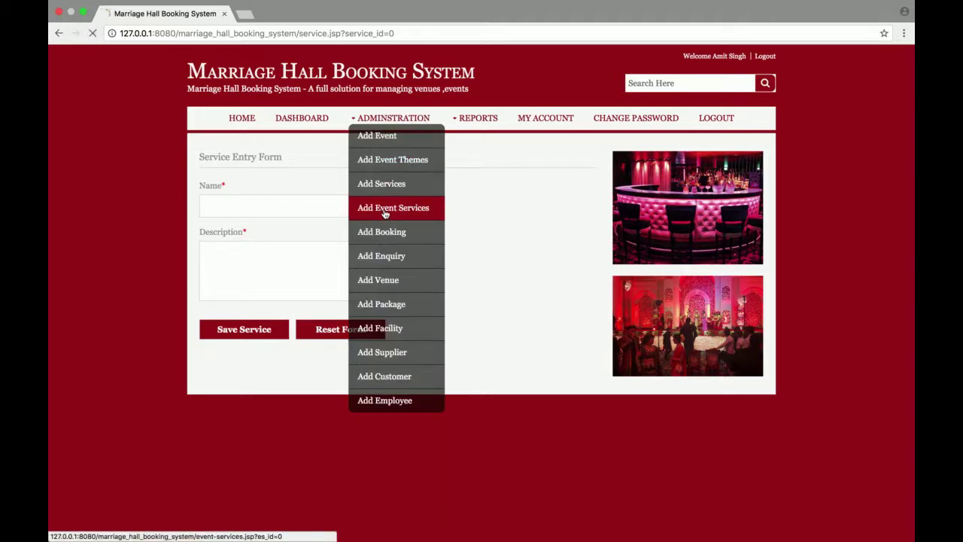
{"action": "left_click", "coordinate": [342, 214]}
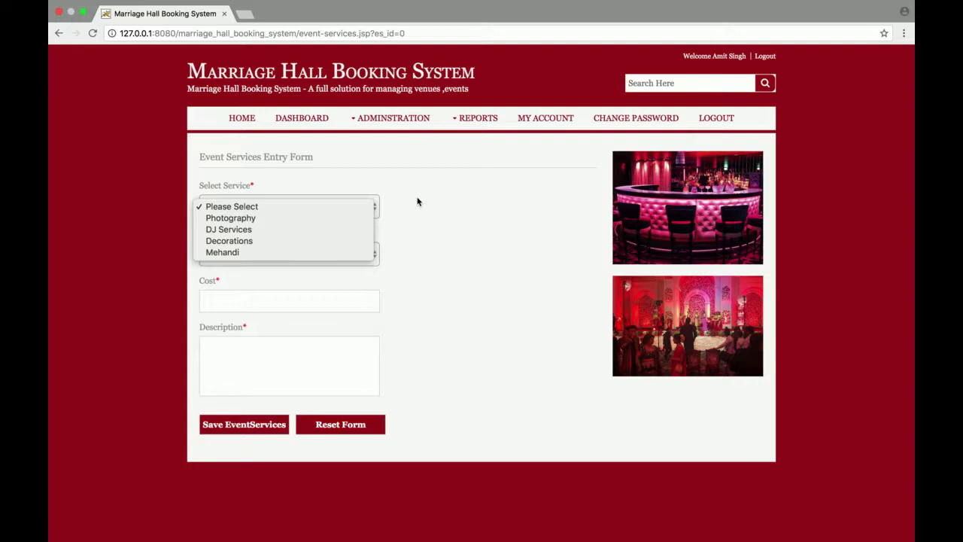
{"action": "left_click", "coordinate": [418, 230]}
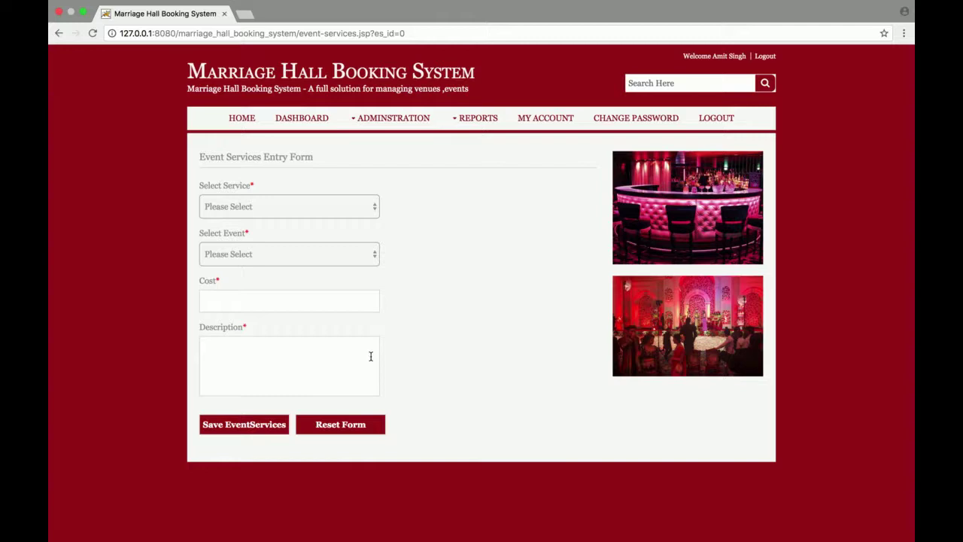
{"action": "mouse_move", "coordinate": [391, 118]}
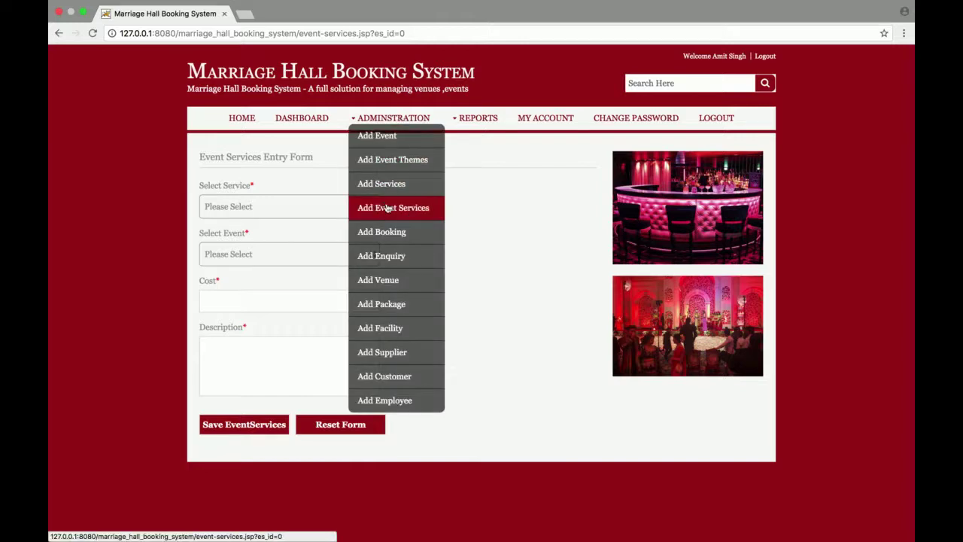
Step: Open the Booking Entry Form and view the Select Event options without choosing
{"action": "left_click", "coordinate": [389, 233]}
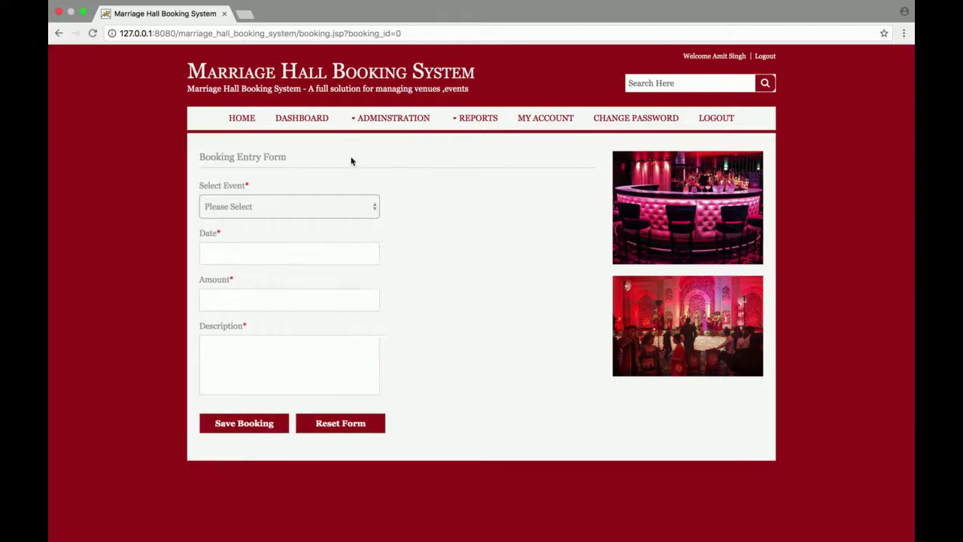
{"action": "left_click", "coordinate": [267, 210]}
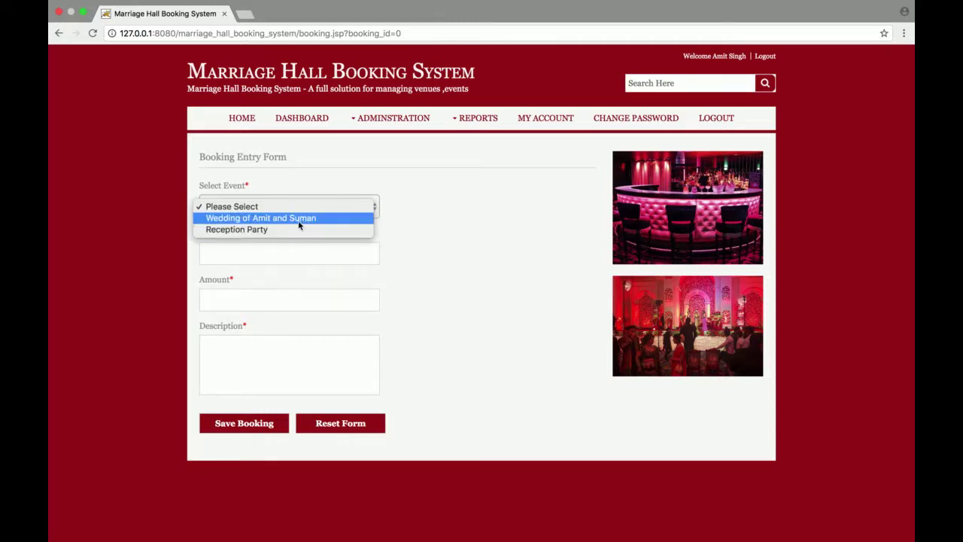
{"action": "left_click", "coordinate": [410, 269]}
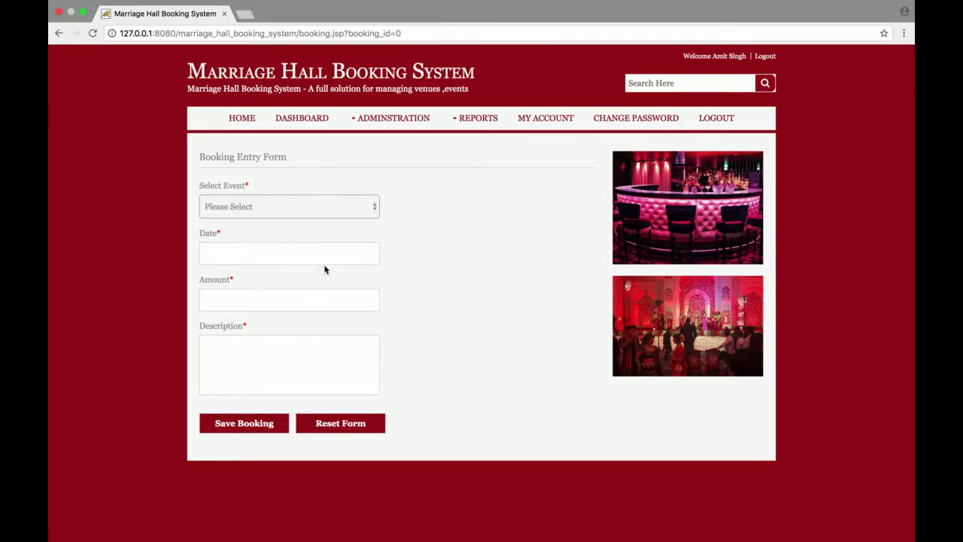
Step: Open the Enquiry Entry Form, then the Venue Entry Form
{"action": "mouse_move", "coordinate": [390, 129]}
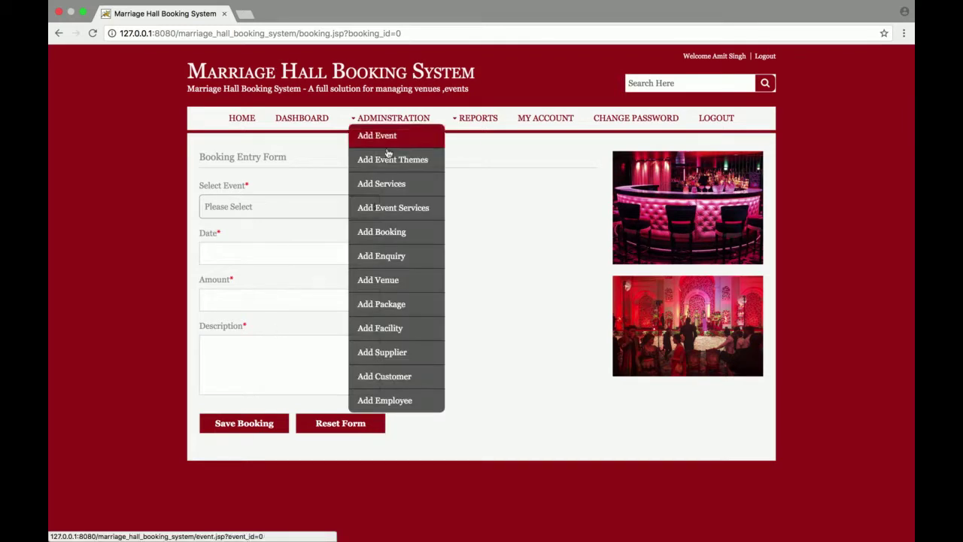
{"action": "left_click", "coordinate": [391, 252]}
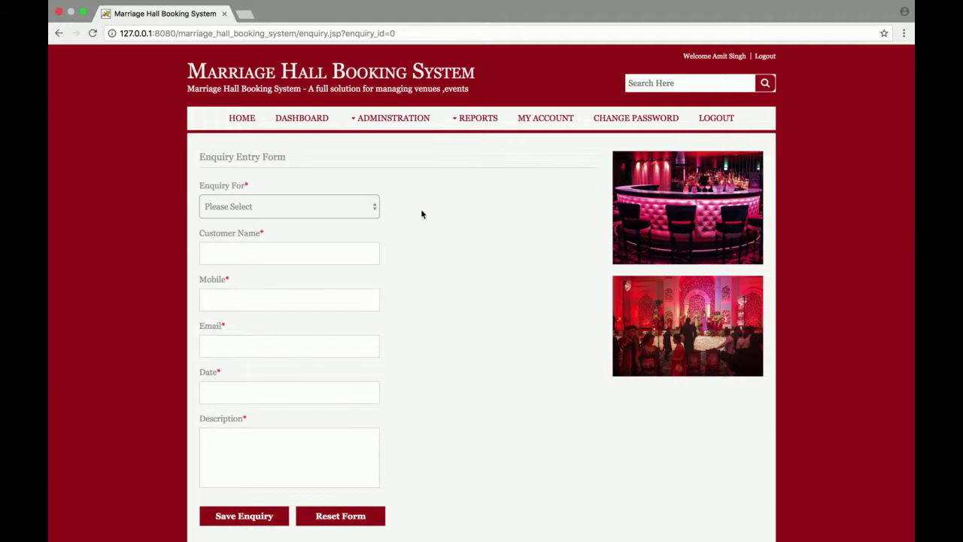
{"action": "mouse_move", "coordinate": [391, 119]}
{"action": "left_click", "coordinate": [393, 281]}
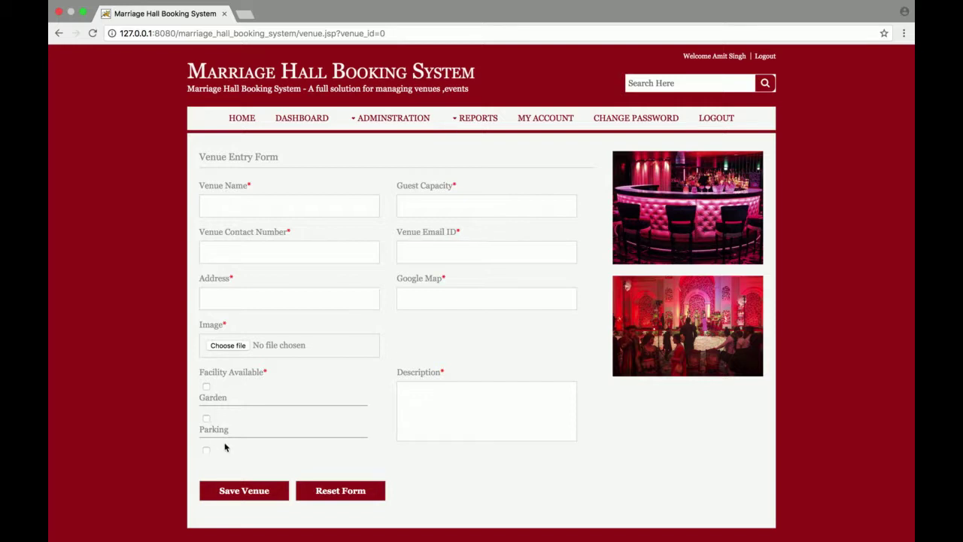
Step: Open the Add Package, Add Facility and Add Supplier forms in turn from Administration
{"action": "scroll", "coordinate": [224, 448], "scroll_direction": "down", "scroll_amount": 5}
{"action": "scroll", "coordinate": [224, 448], "scroll_direction": "up", "scroll_amount": 5}
{"action": "mouse_move", "coordinate": [410, 120]}
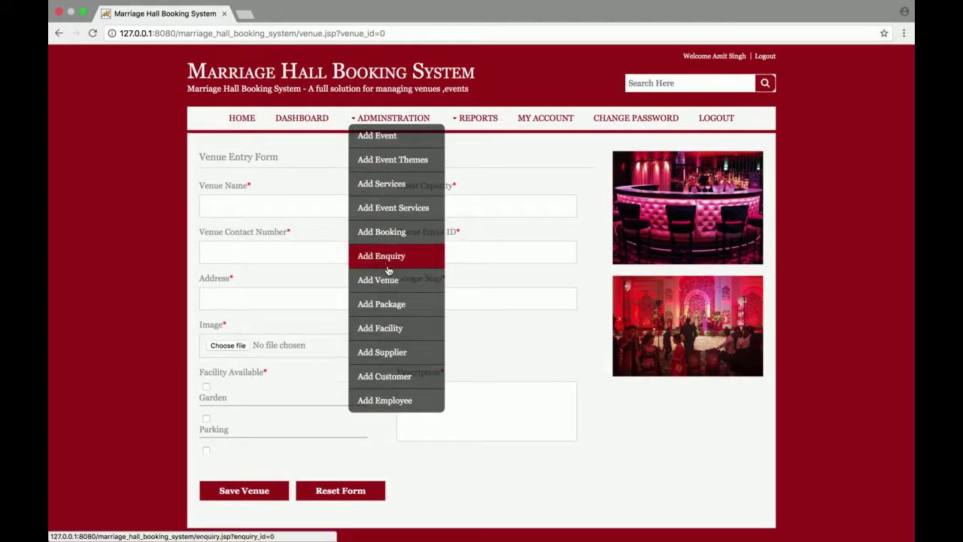
{"action": "left_click", "coordinate": [384, 314]}
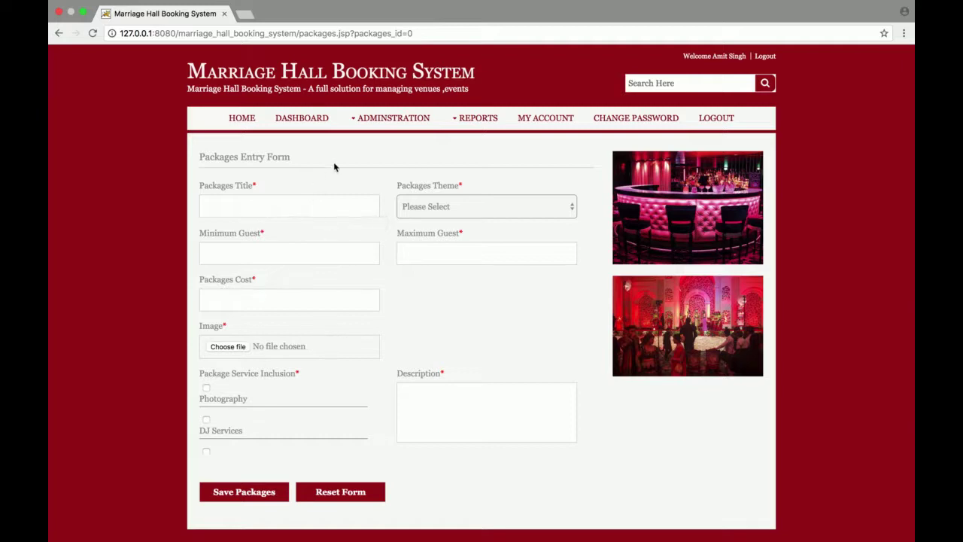
{"action": "mouse_move", "coordinate": [390, 118]}
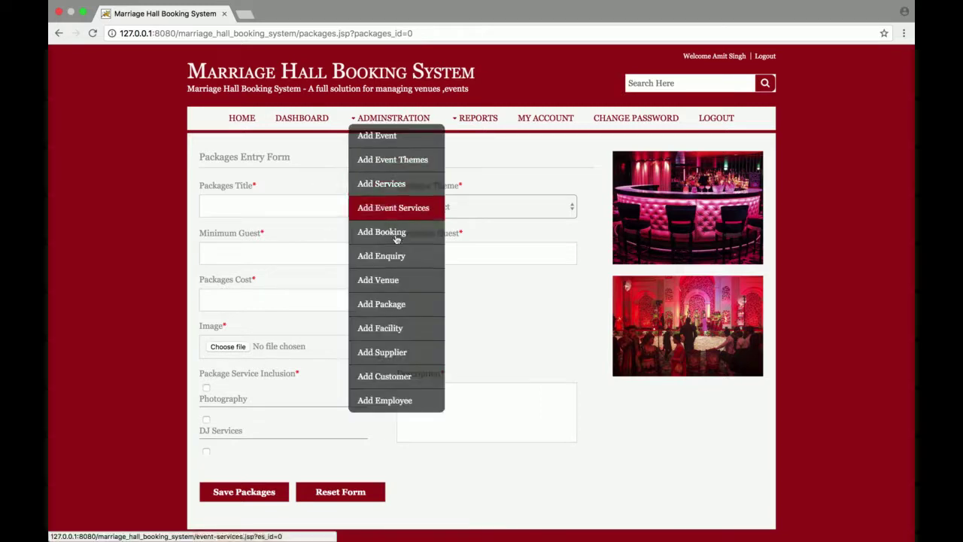
{"action": "left_click", "coordinate": [390, 329]}
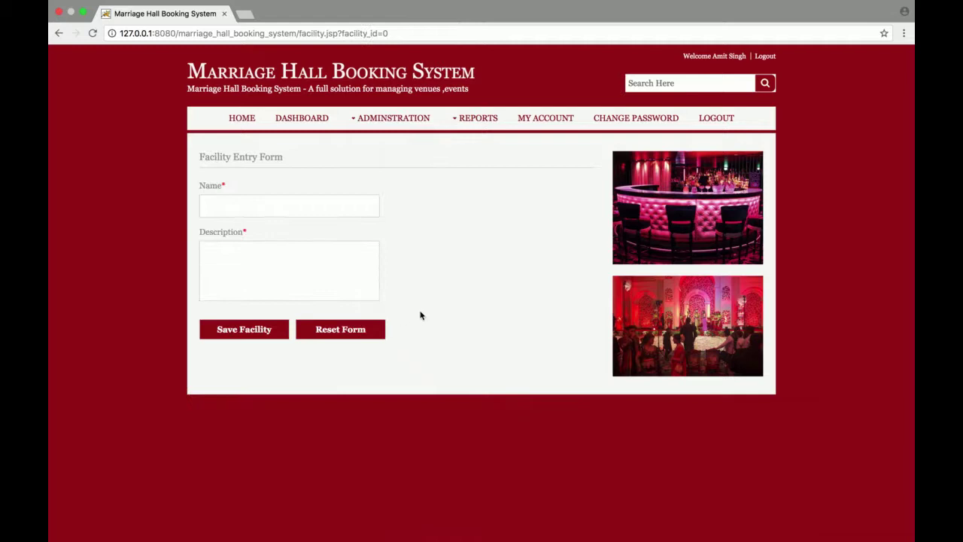
{"action": "mouse_move", "coordinate": [407, 120]}
{"action": "left_click", "coordinate": [408, 354]}
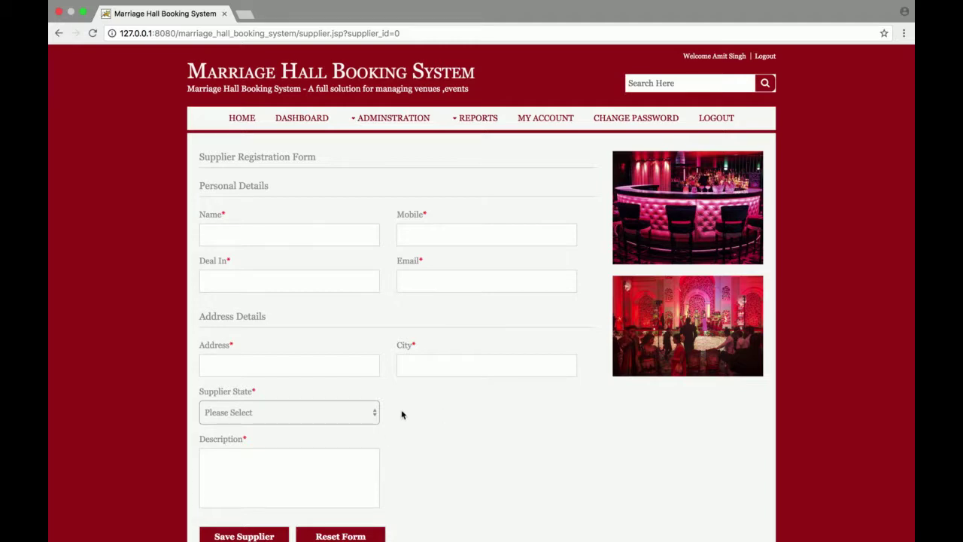
Step: Open the blank Add Customer form, look it over, then open the Add Employee form
{"action": "left_click", "coordinate": [388, 119]}
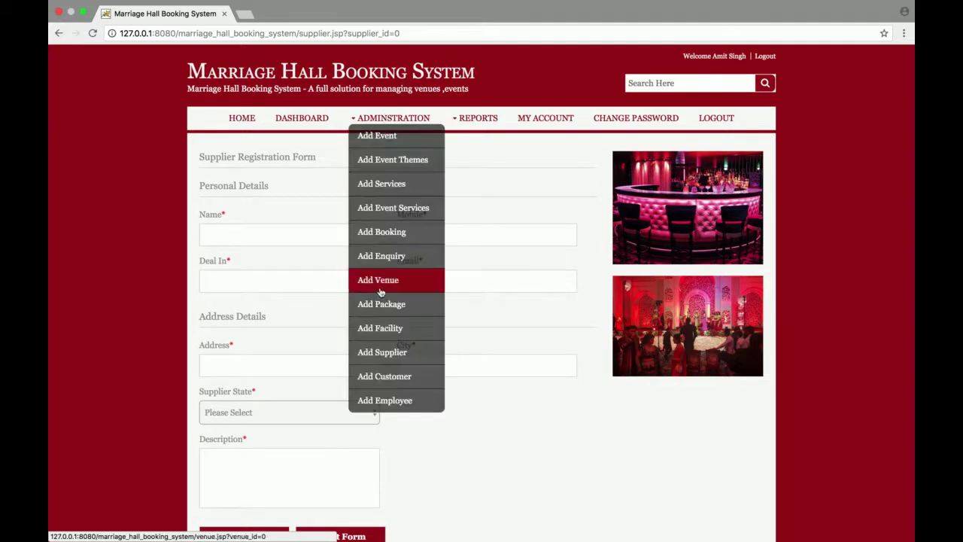
{"action": "left_click", "coordinate": [382, 376]}
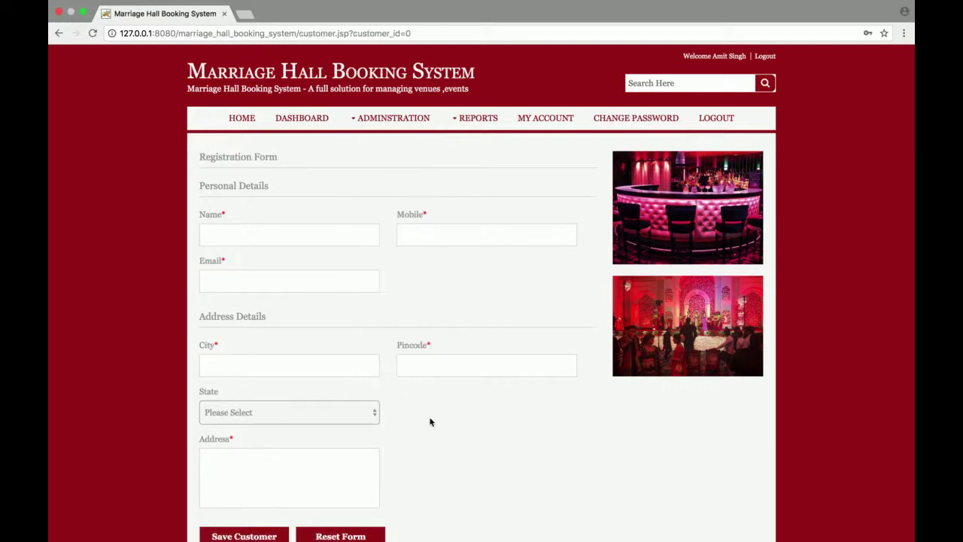
{"action": "scroll", "coordinate": [428, 435], "scroll_direction": "down", "scroll_amount": 2}
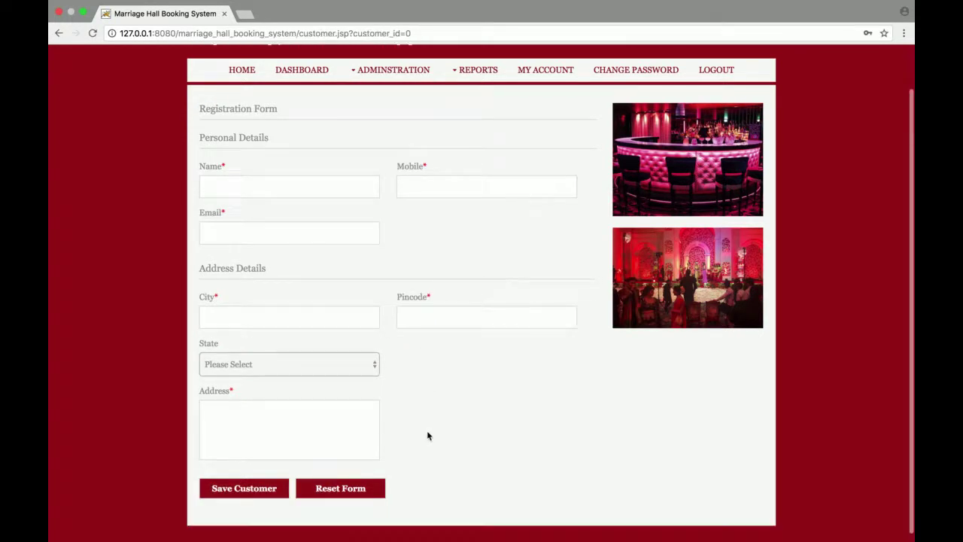
{"action": "scroll", "coordinate": [427, 435], "scroll_direction": "up", "scroll_amount": 2}
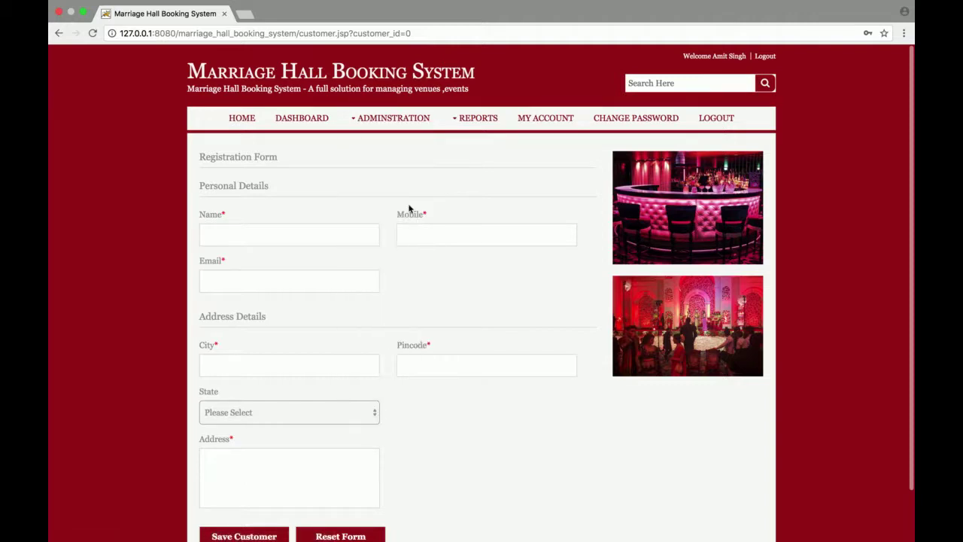
{"action": "mouse_move", "coordinate": [391, 118]}
{"action": "left_click", "coordinate": [380, 402]}
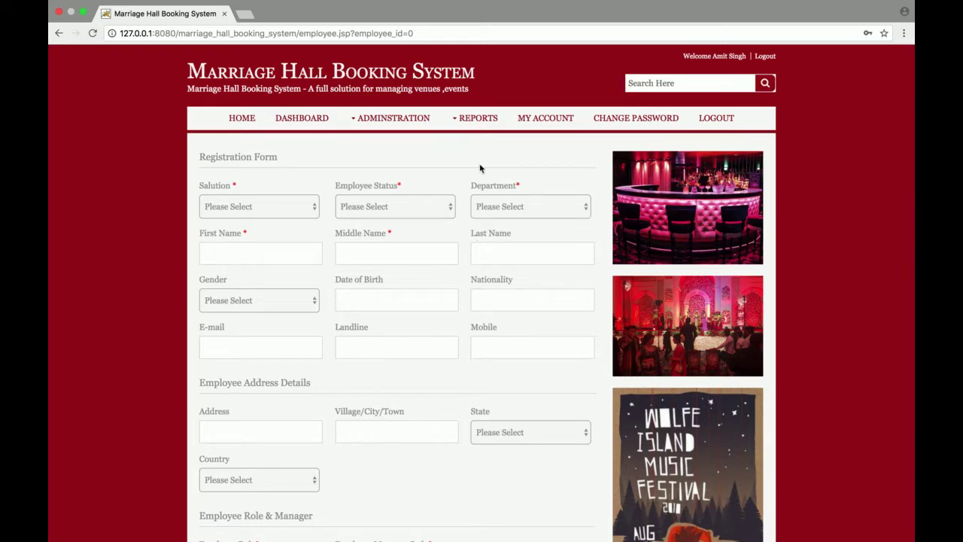
{"action": "mouse_move", "coordinate": [482, 121]}
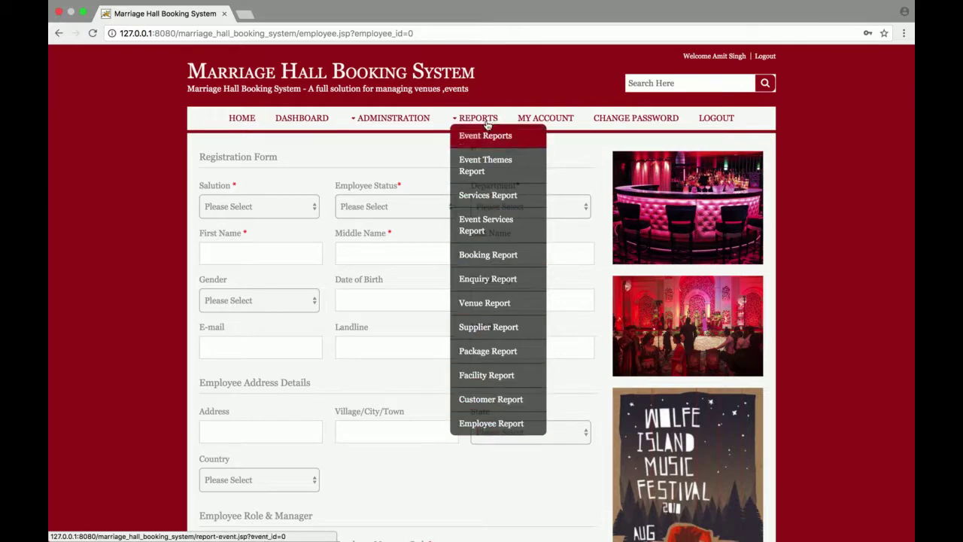
Step: Edit the first wedding event from the Event Report and save it with Update Event
{"action": "left_click", "coordinate": [489, 135]}
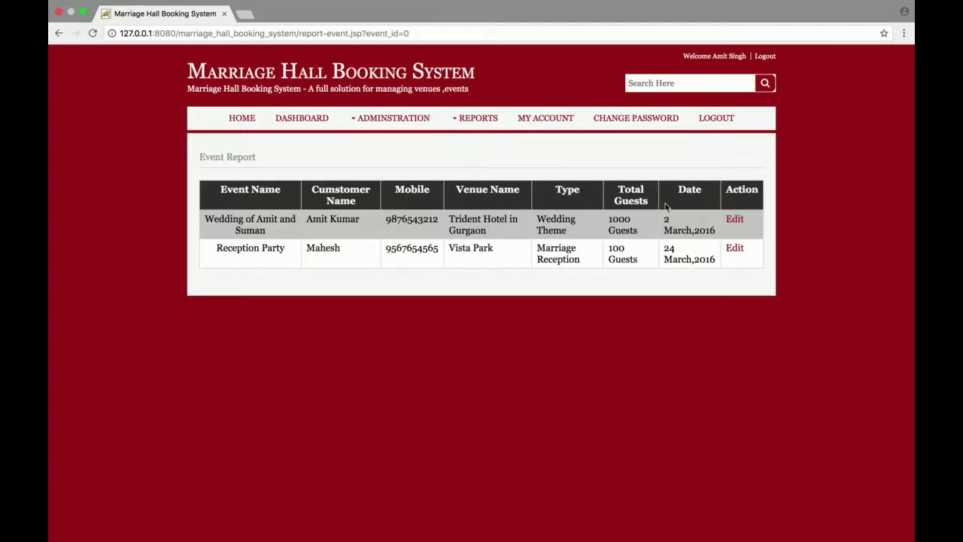
{"action": "left_click", "coordinate": [736, 221]}
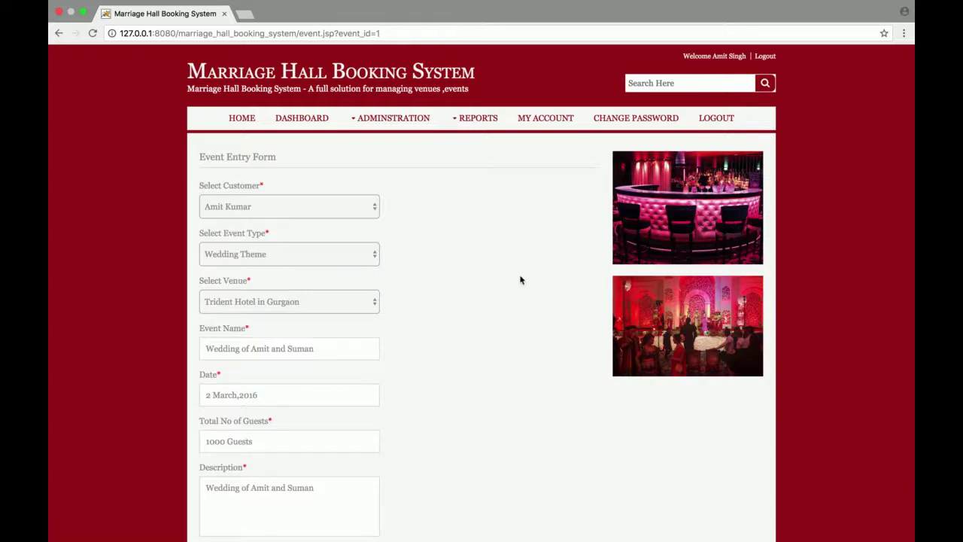
{"action": "scroll", "coordinate": [520, 280], "scroll_direction": "down", "scroll_amount": 3}
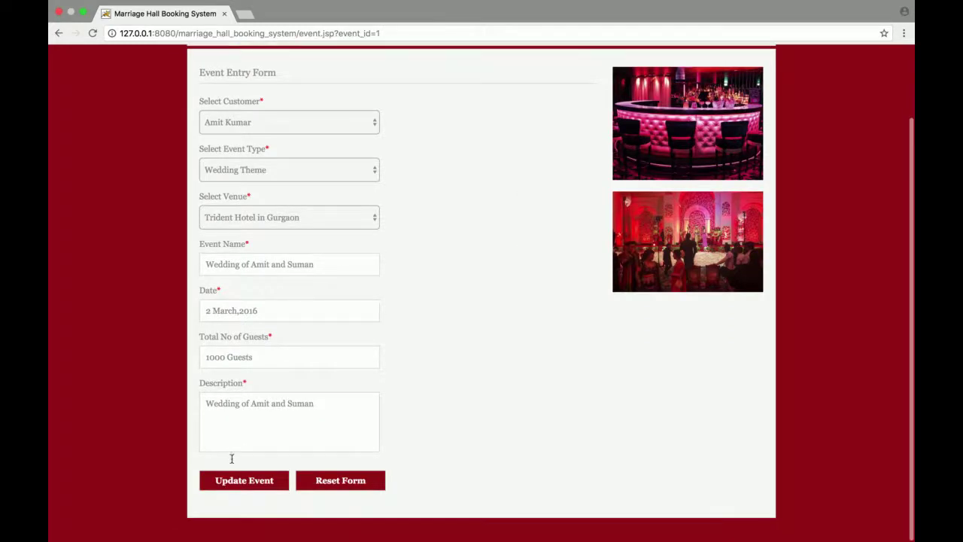
{"action": "left_click", "coordinate": [230, 482]}
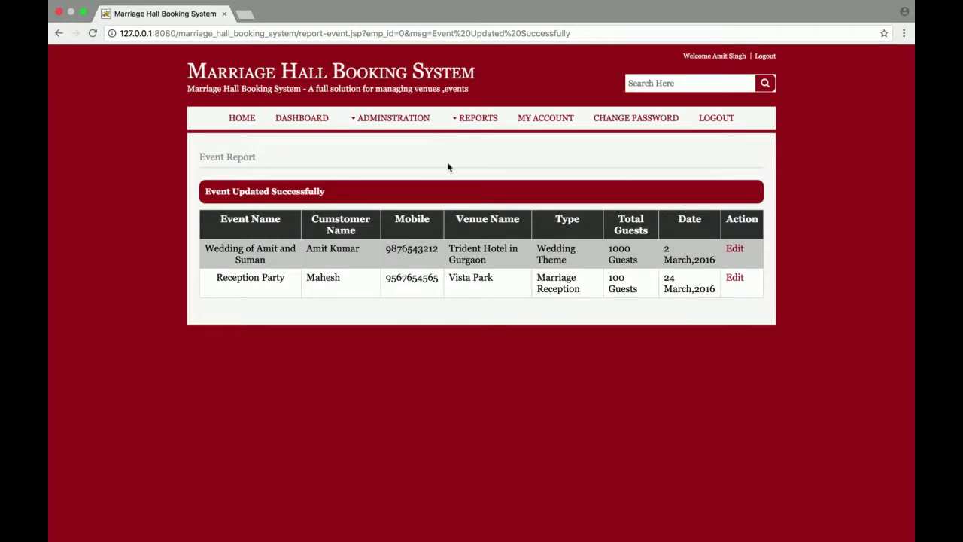
{"action": "mouse_move", "coordinate": [475, 119]}
{"action": "left_click", "coordinate": [487, 160]}
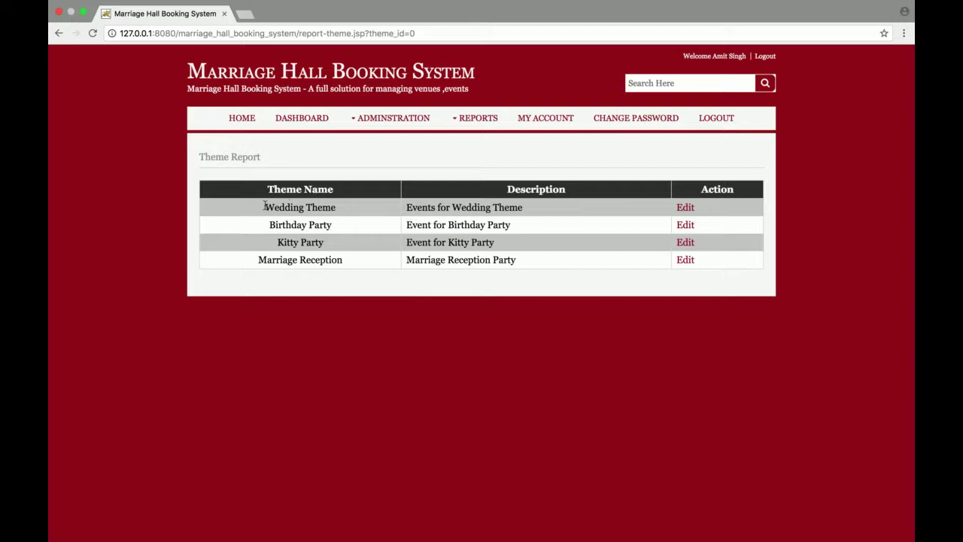
Step: Browse the Event Themes, Services, Event Services, Booking and Enquiry reports in turn
{"action": "left_click_drag", "start_coordinate": [258, 208], "coordinate": [446, 275]}
{"action": "mouse_move", "coordinate": [483, 149]}
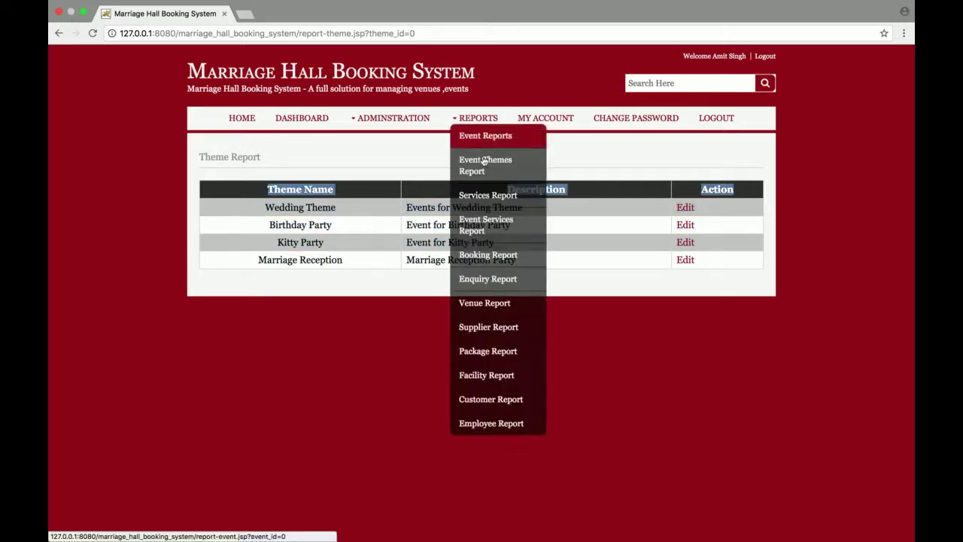
{"action": "left_click", "coordinate": [492, 196]}
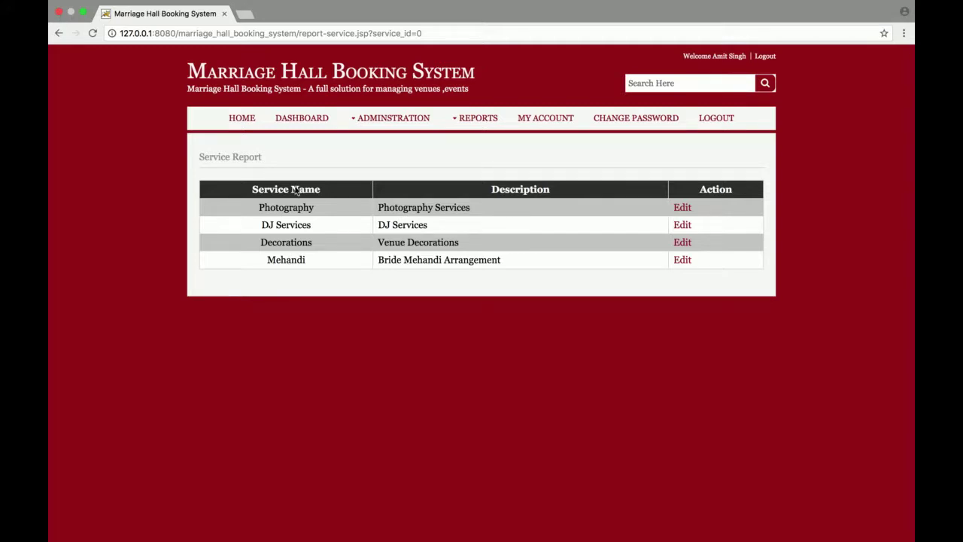
{"action": "mouse_move", "coordinate": [481, 119]}
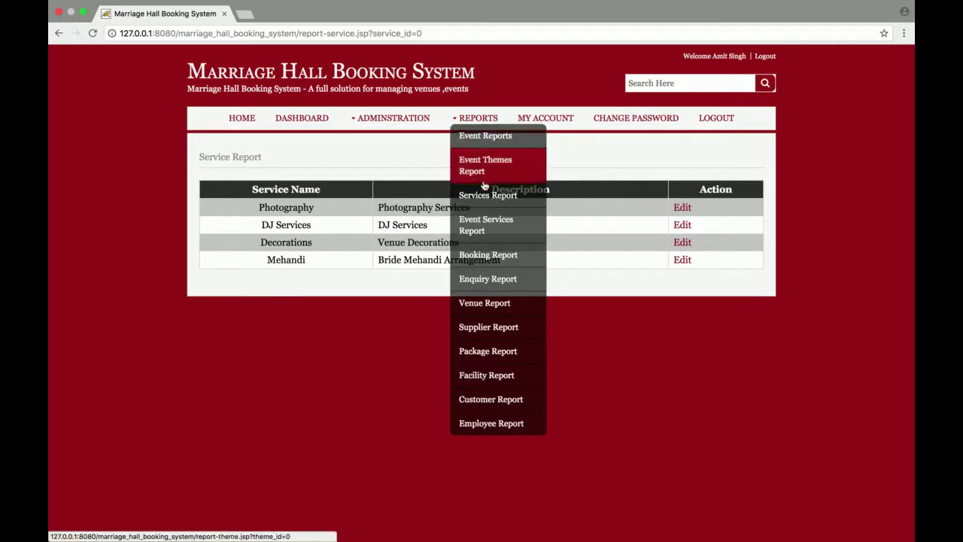
{"action": "left_click", "coordinate": [483, 227]}
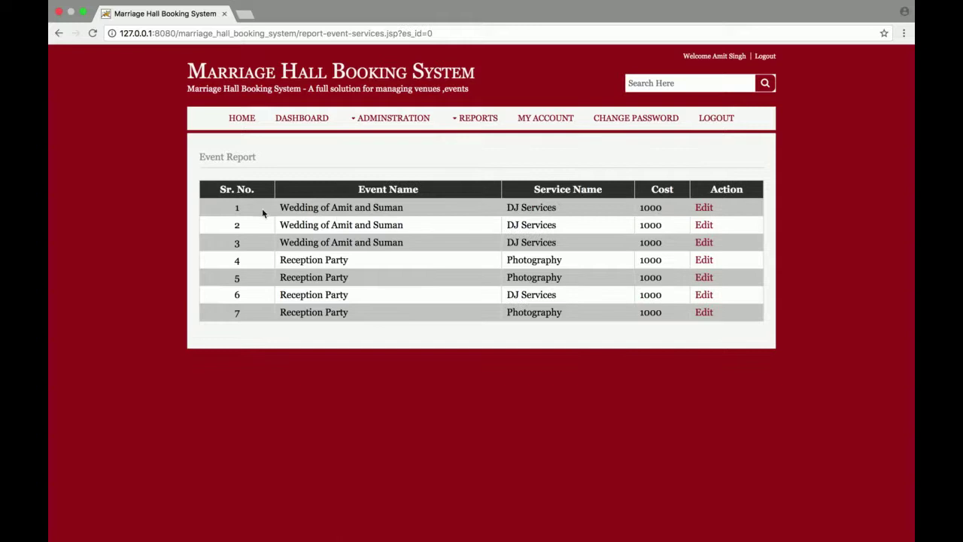
{"action": "left_click_drag", "start_coordinate": [285, 200], "coordinate": [614, 350]}
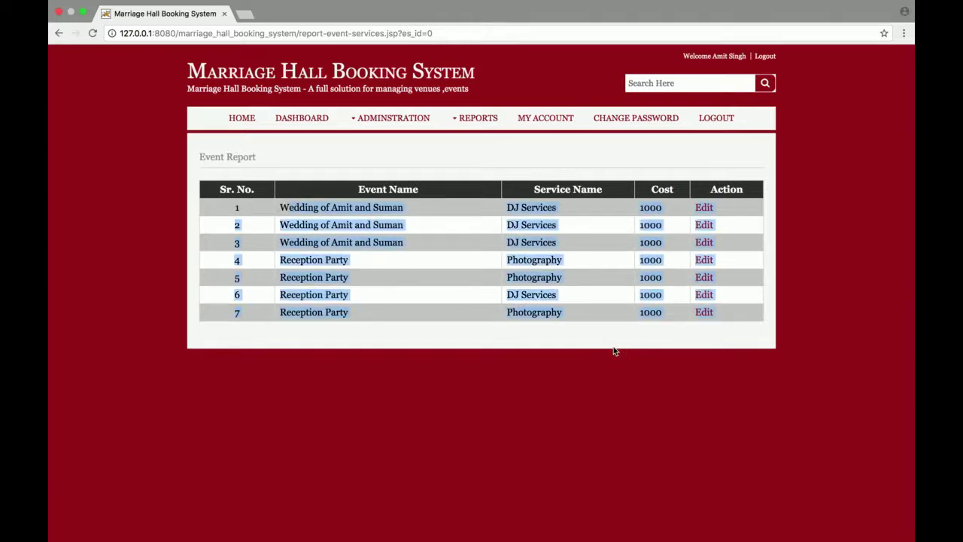
{"action": "mouse_move", "coordinate": [477, 119]}
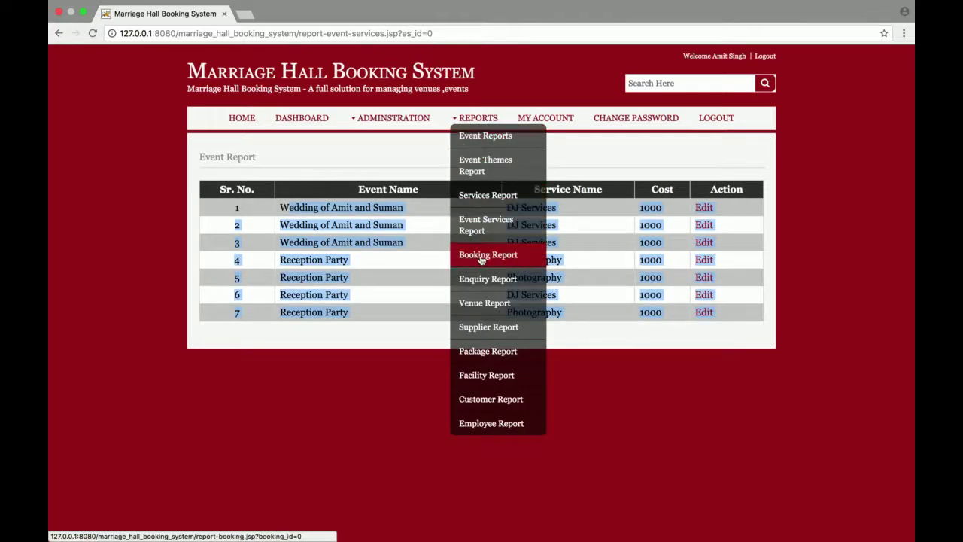
{"action": "left_click", "coordinate": [482, 255]}
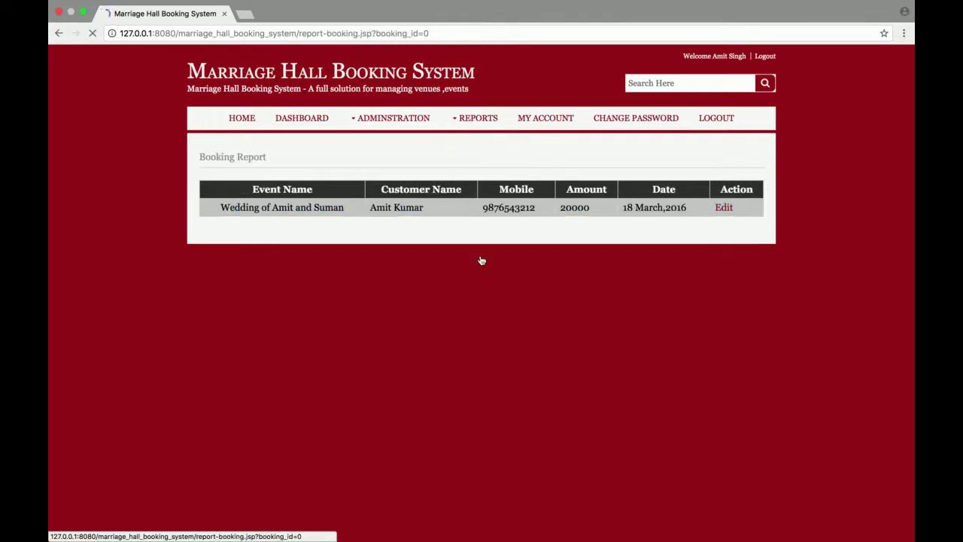
{"action": "triple_click", "coordinate": [282, 218]}
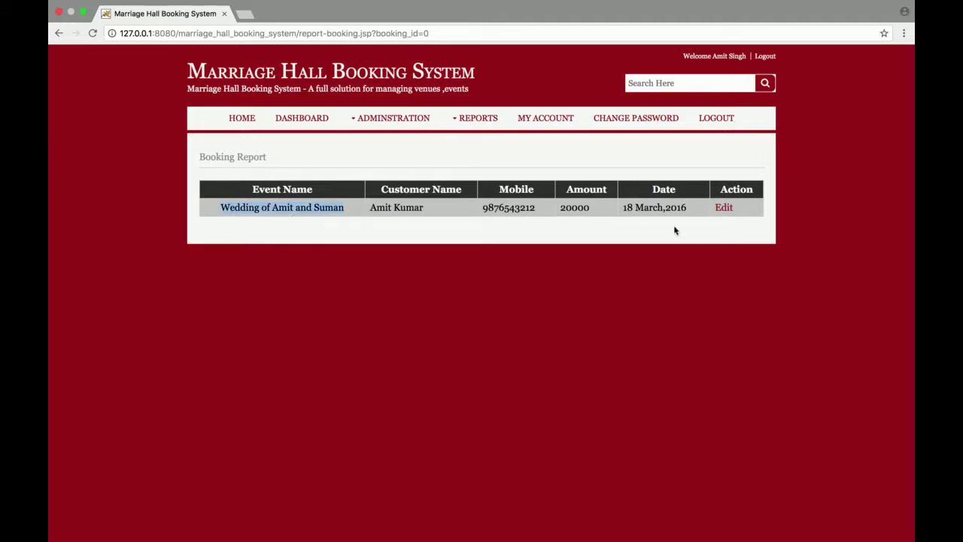
{"action": "mouse_move", "coordinate": [507, 134]}
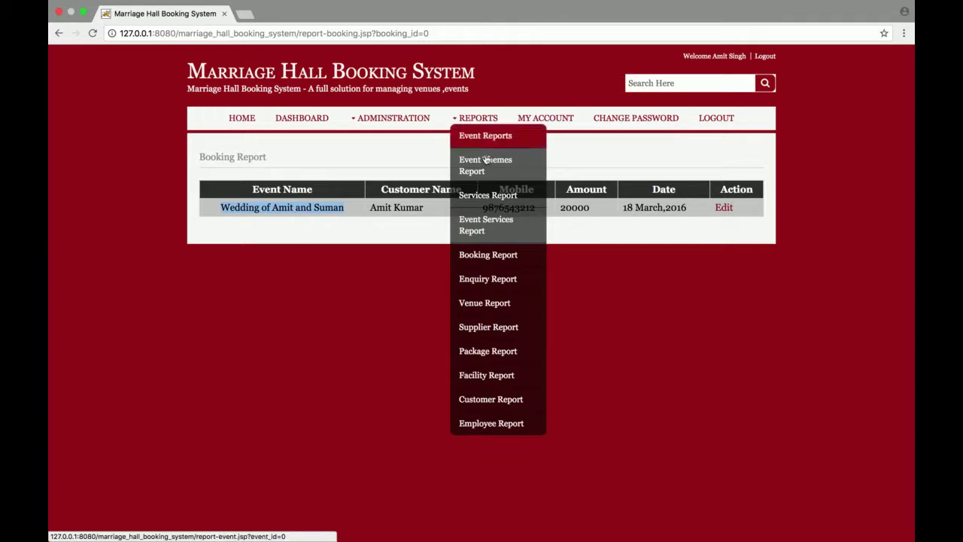
{"action": "left_click", "coordinate": [497, 279]}
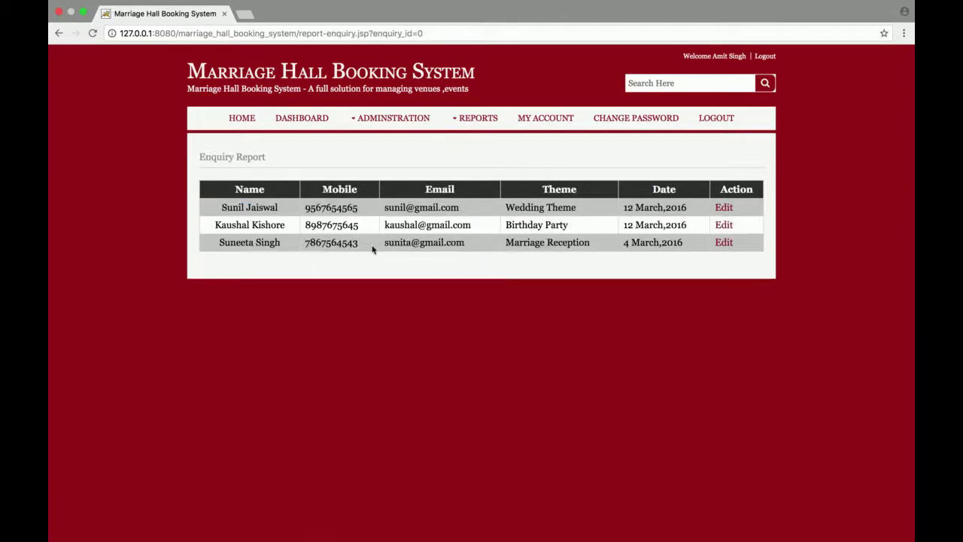
Step: Edit the Emblem Hotel venue from the Venue Report and save it
{"action": "mouse_move", "coordinate": [478, 119]}
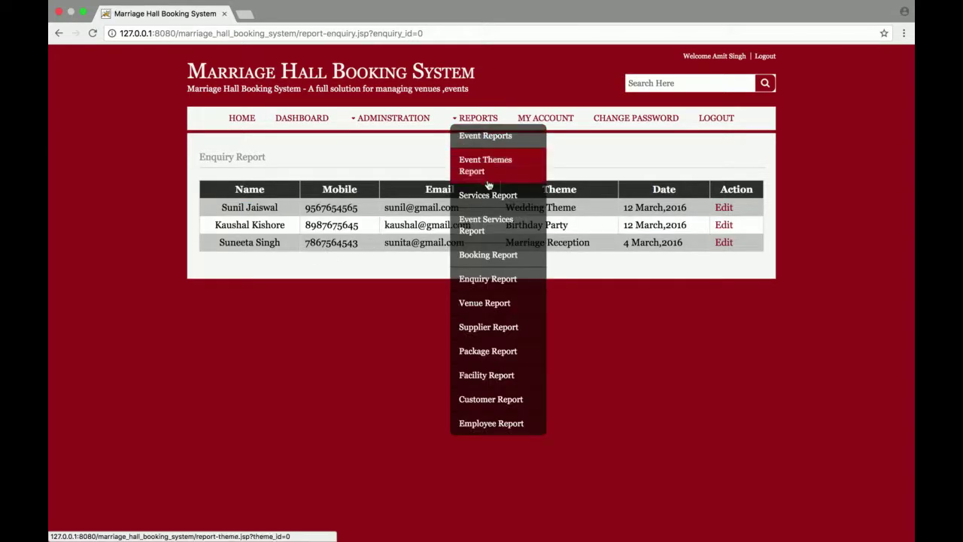
{"action": "left_click", "coordinate": [485, 303]}
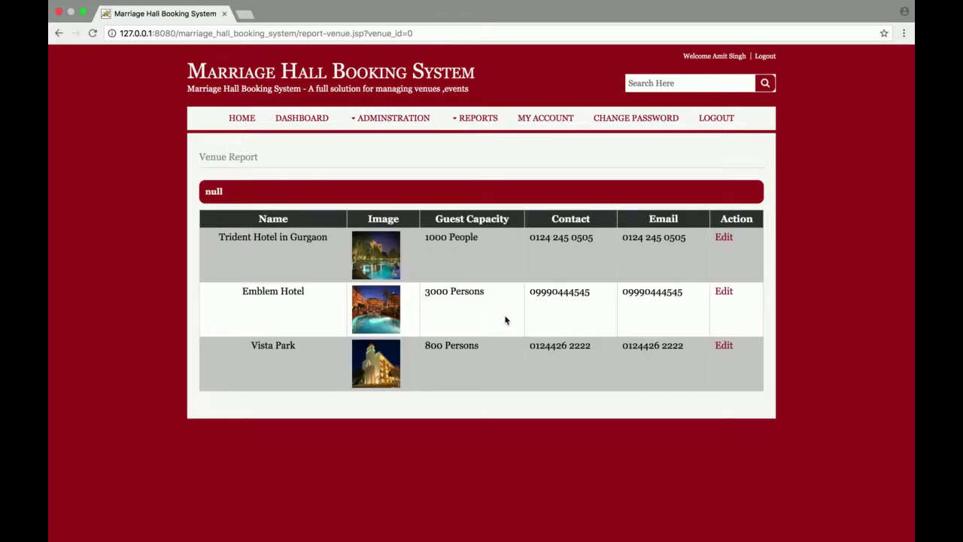
{"action": "left_click", "coordinate": [724, 292]}
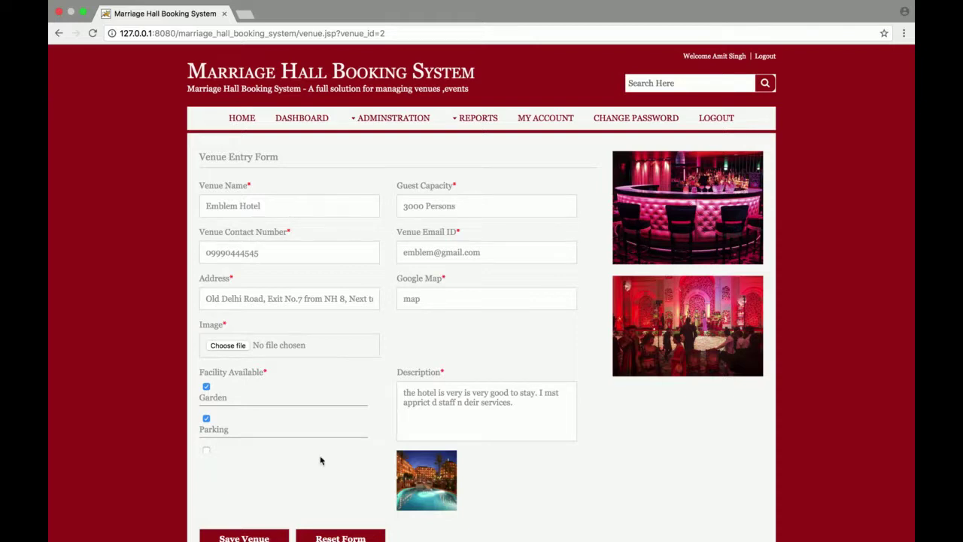
{"action": "left_click", "coordinate": [263, 537]}
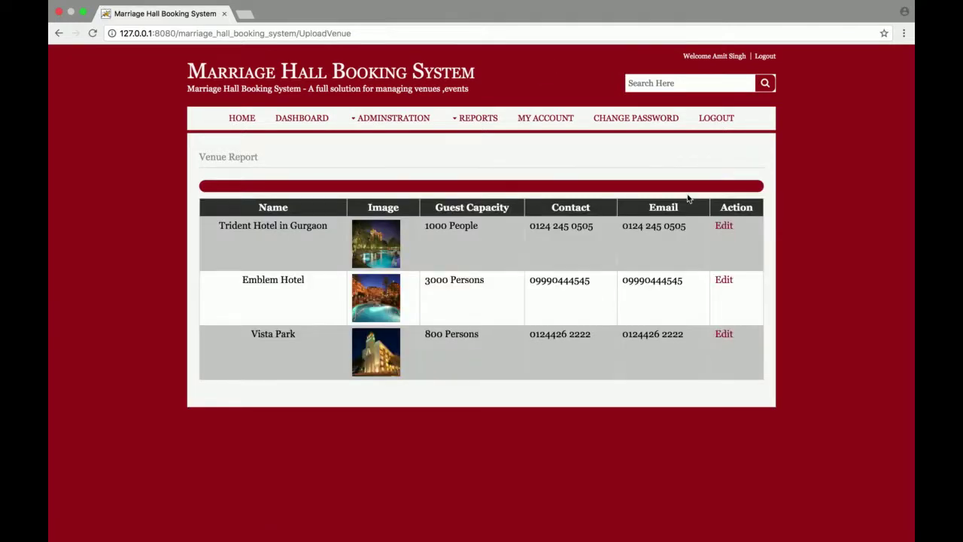
Step: Edit the first supplier from the Supplier Report and save its details
{"action": "mouse_move", "coordinate": [482, 125]}
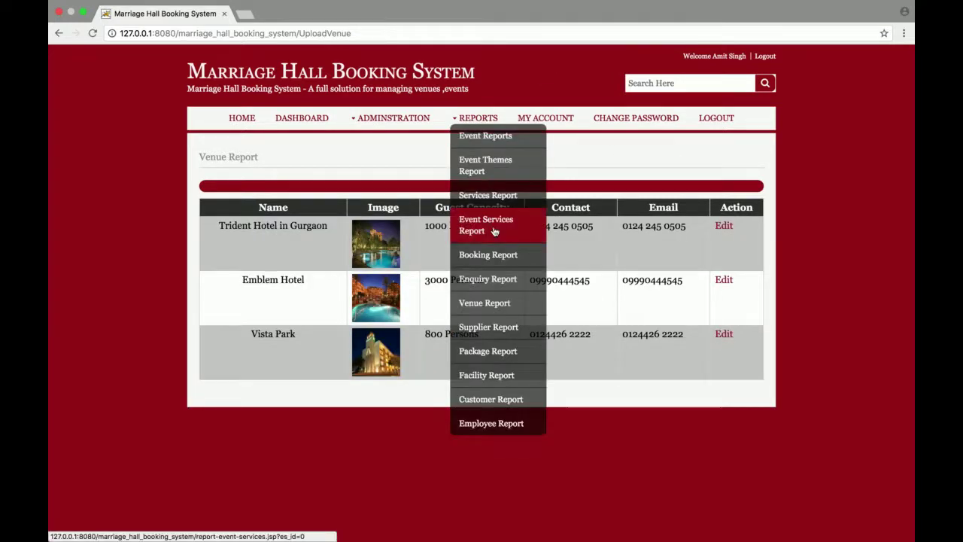
{"action": "left_click", "coordinate": [494, 329]}
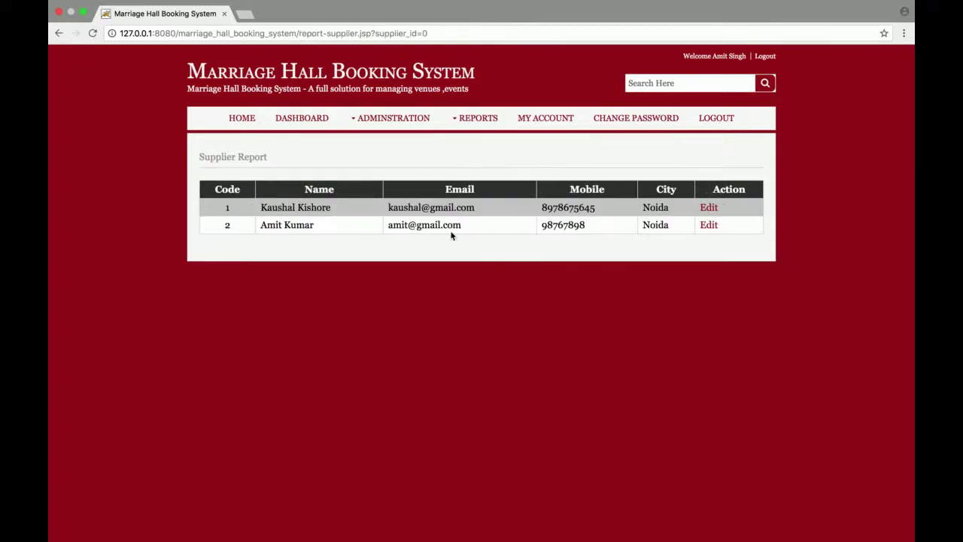
{"action": "left_click", "coordinate": [709, 207]}
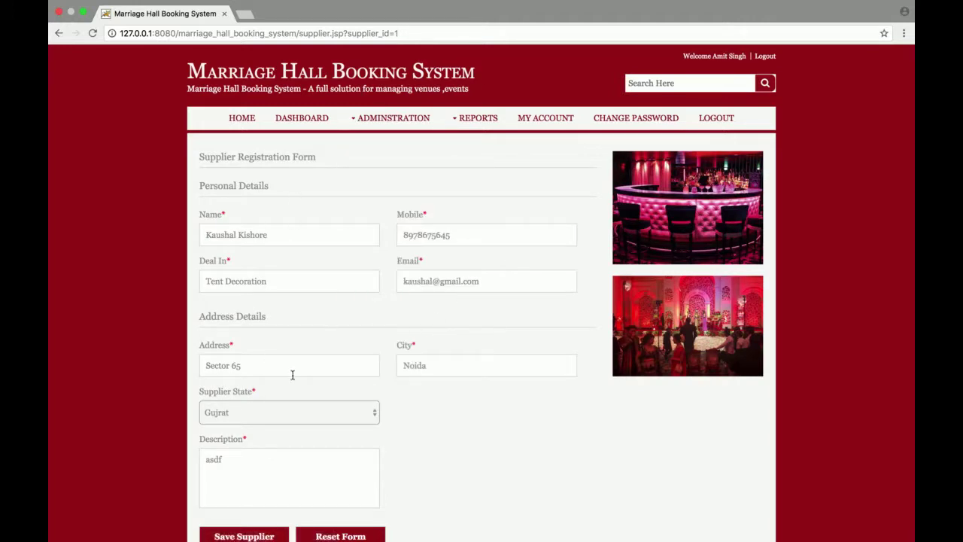
{"action": "left_click", "coordinate": [254, 534]}
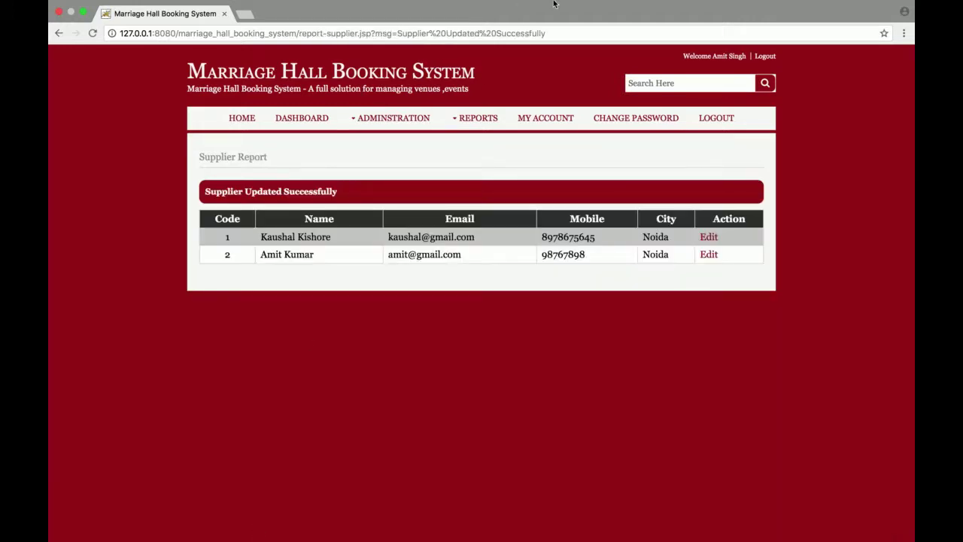
Step: View the Packages, Facility, Customer and Employee reports one after another
{"action": "mouse_move", "coordinate": [482, 119]}
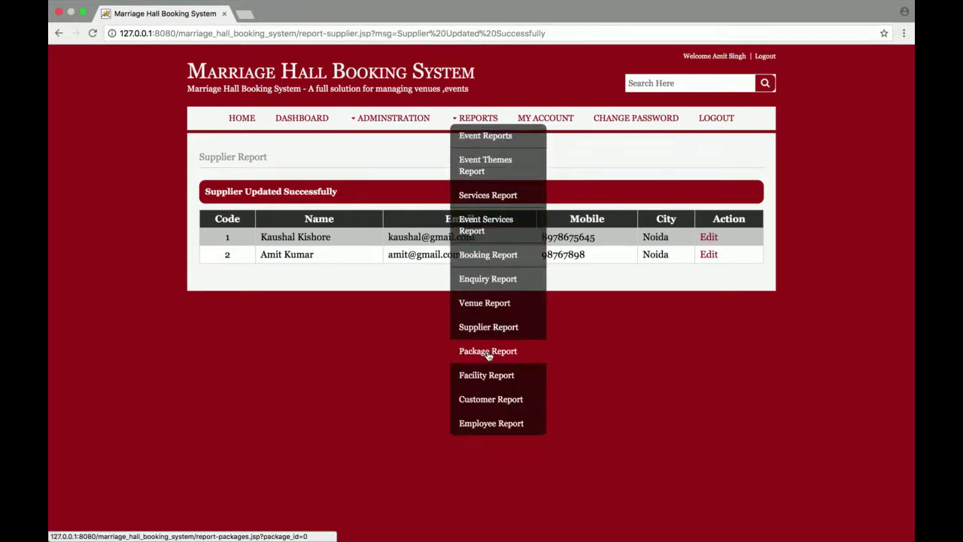
{"action": "left_click", "coordinate": [487, 351]}
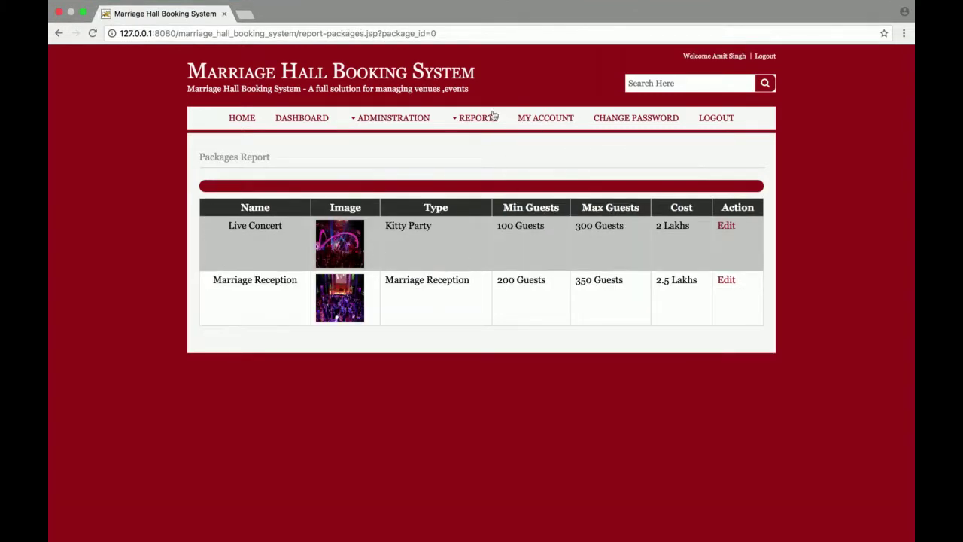
{"action": "mouse_move", "coordinate": [481, 119]}
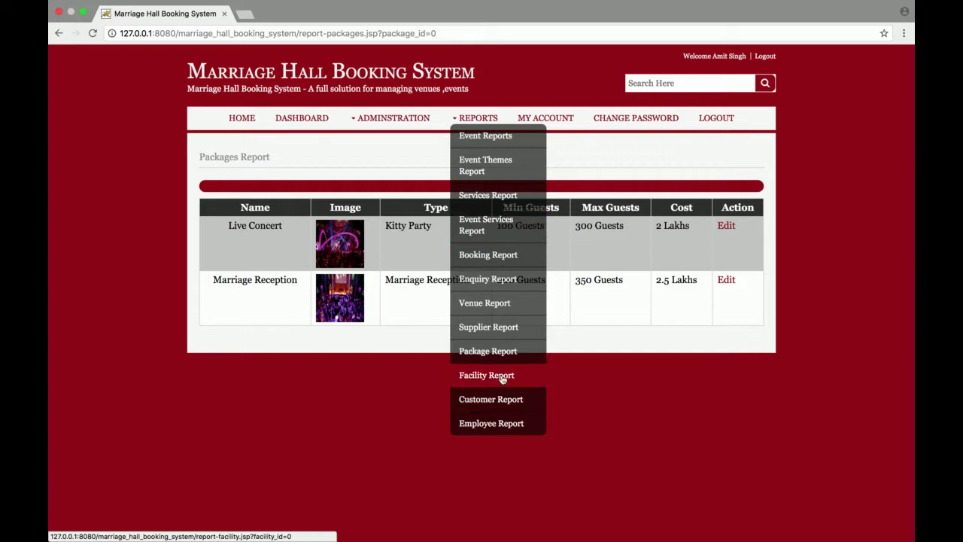
{"action": "left_click", "coordinate": [502, 378]}
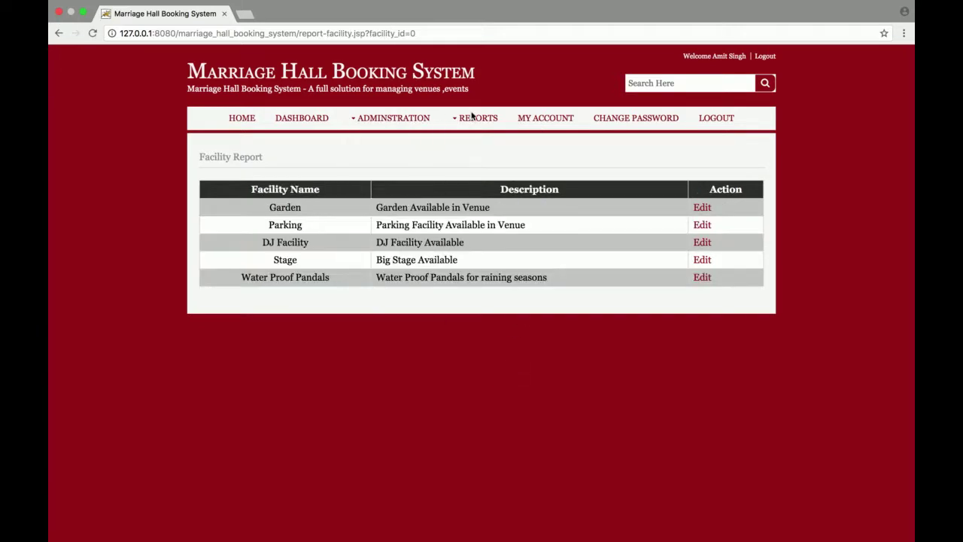
{"action": "mouse_move", "coordinate": [473, 115]}
{"action": "left_click", "coordinate": [489, 397]}
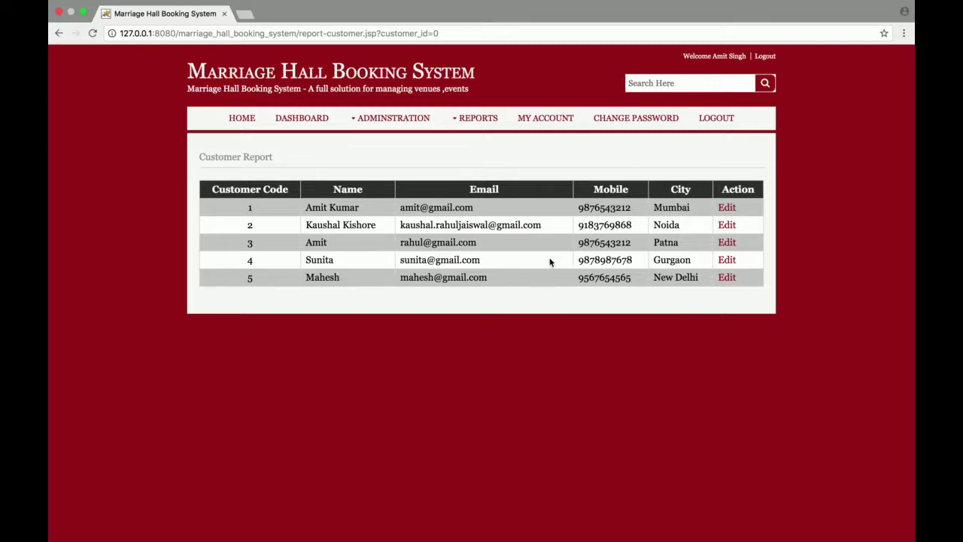
{"action": "mouse_move", "coordinate": [478, 118]}
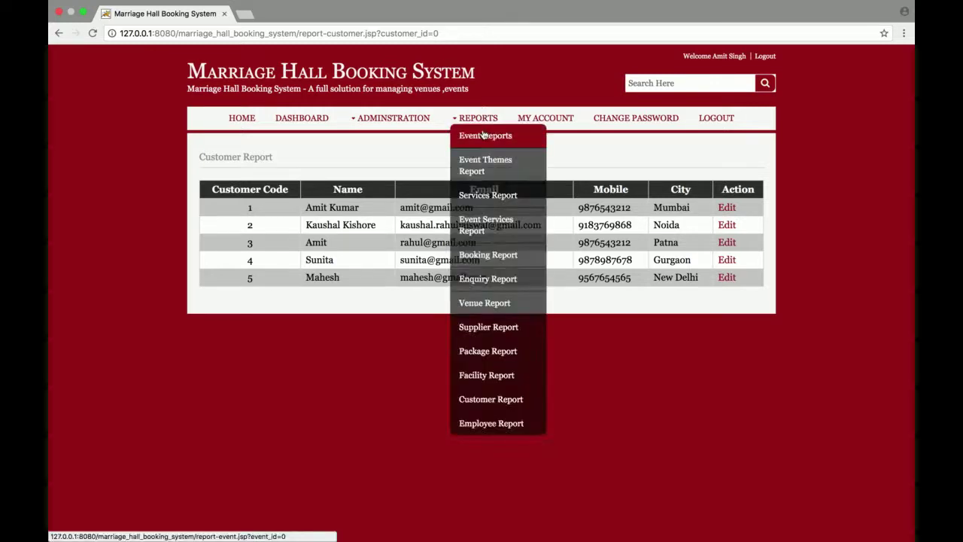
{"action": "left_click", "coordinate": [481, 424]}
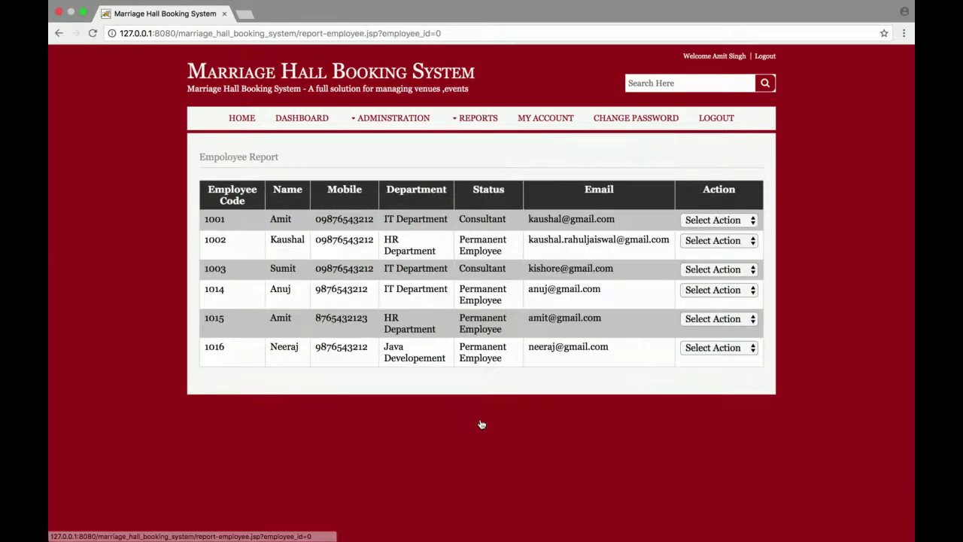
Step: View the admin's My Account registration details, then open the Change Password form
{"action": "left_click", "coordinate": [546, 119]}
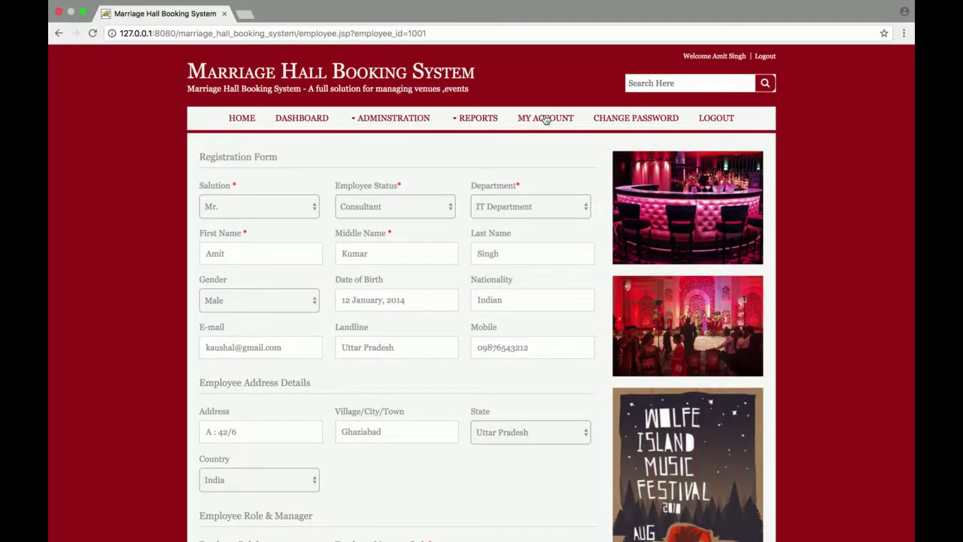
{"action": "scroll", "coordinate": [546, 120], "scroll_direction": "down", "scroll_amount": 2}
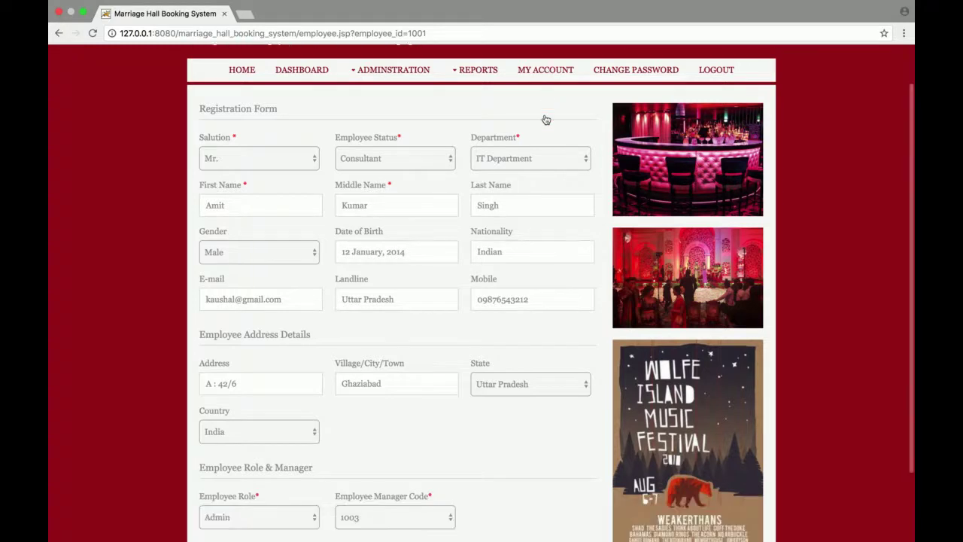
{"action": "left_click", "coordinate": [650, 69]}
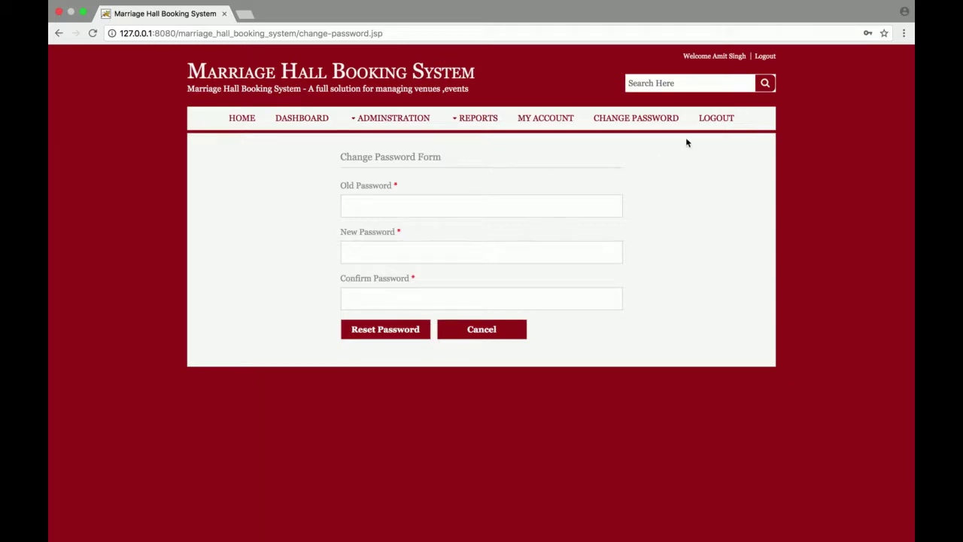
Step: Log out of admin and sign in through Customer Login with the customer's e-mail and password
{"action": "left_click", "coordinate": [719, 119]}
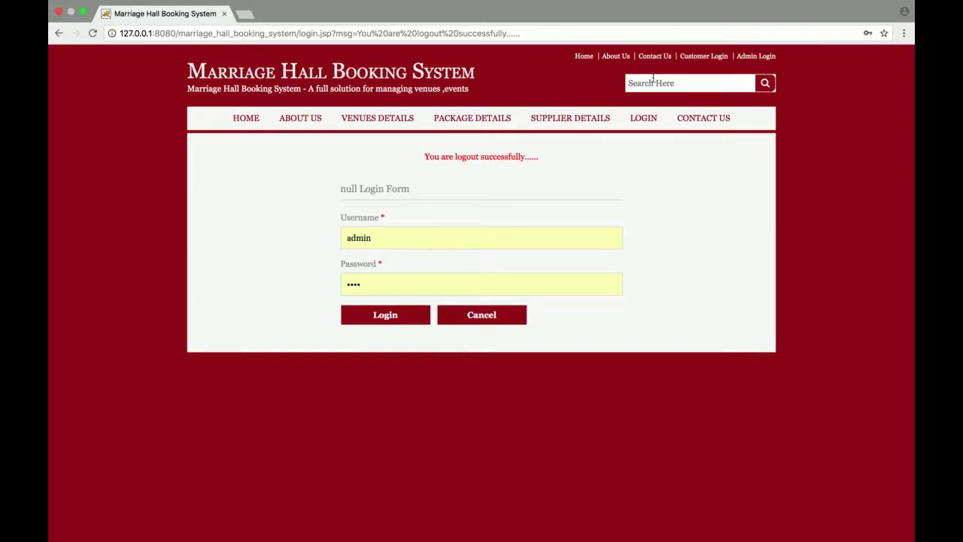
{"action": "left_click", "coordinate": [715, 59]}
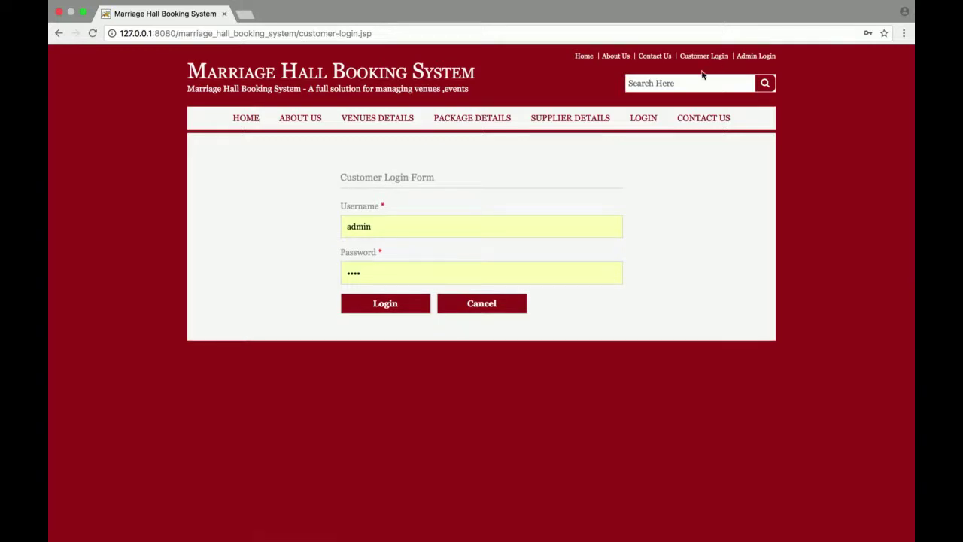
{"action": "double_click", "coordinate": [421, 232]}
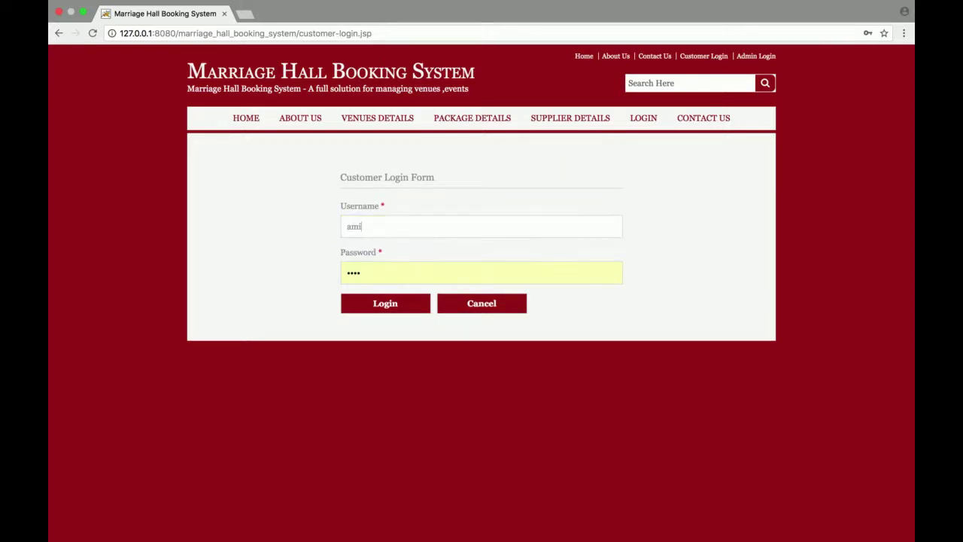
{"action": "key", "text": "Tab"}
{"action": "type", "text": "1"}
{"action": "key", "text": "Return"}
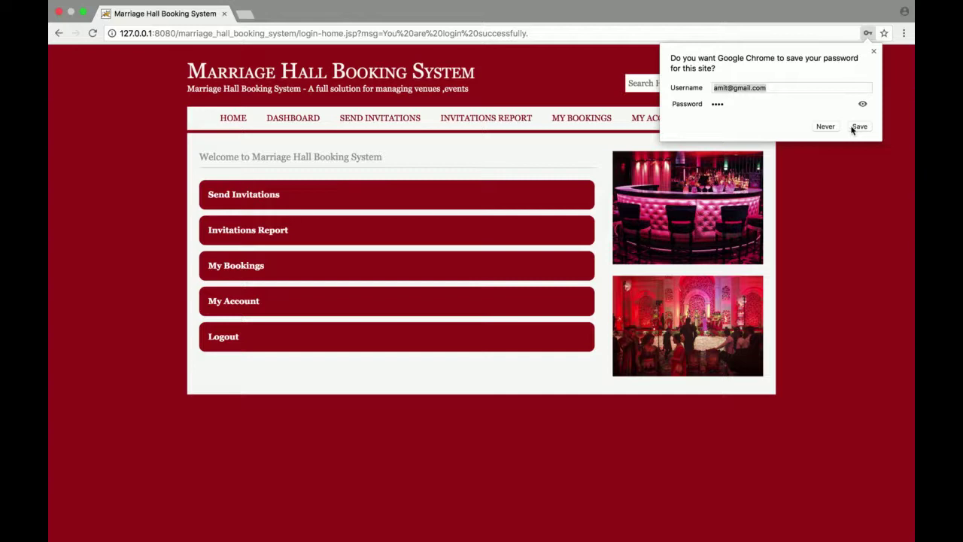
Step: Choose Never on Chrome's save-password prompt and reload the customer Dashboard
{"action": "left_click", "coordinate": [823, 126]}
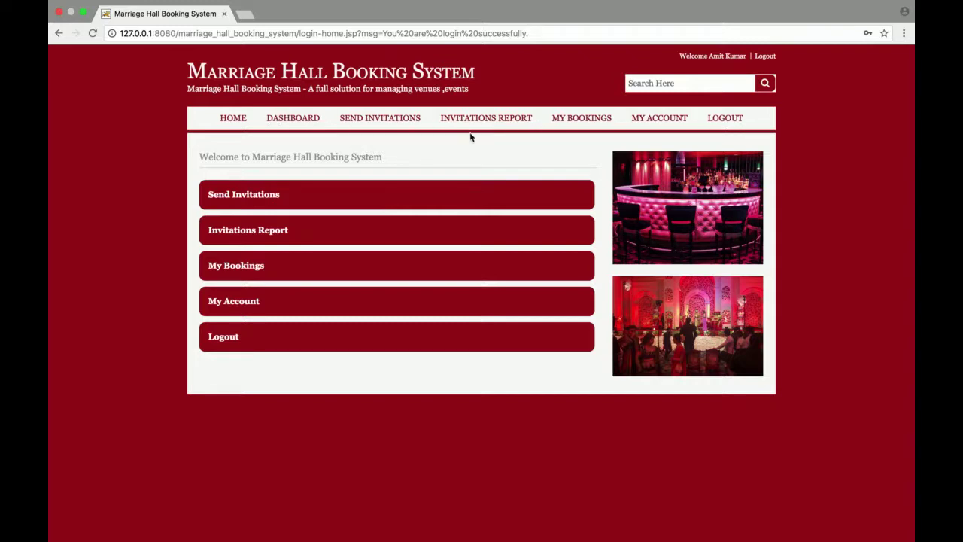
{"action": "left_click", "coordinate": [294, 123]}
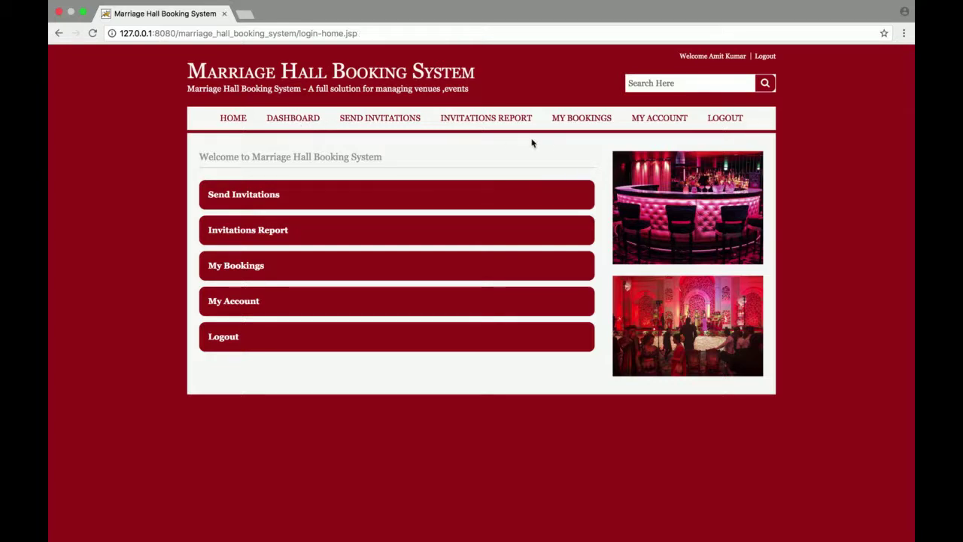
Step: Send an invitation to the guest's e-mail with subject 'Test Event' and message 'Test', then return to the form
{"action": "left_click", "coordinate": [380, 122]}
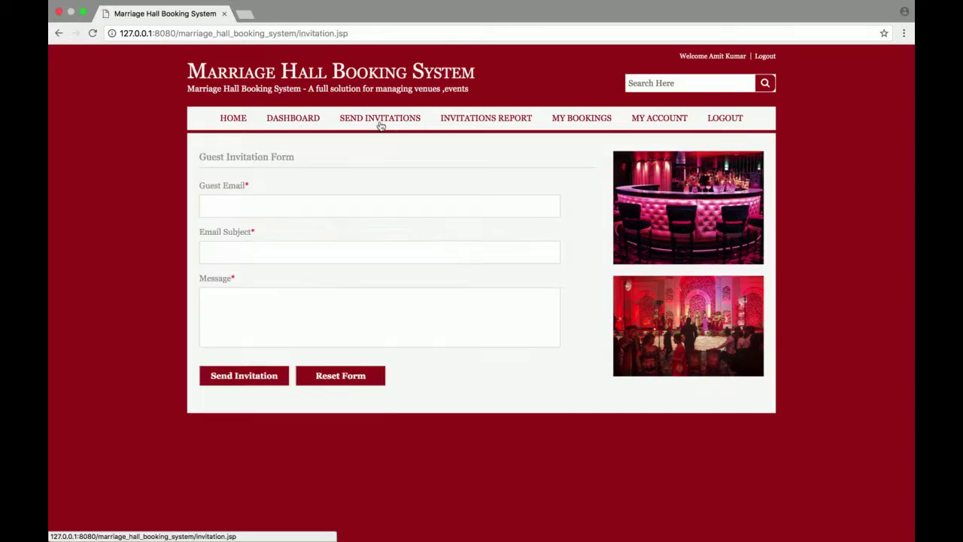
{"action": "left_click", "coordinate": [331, 204]}
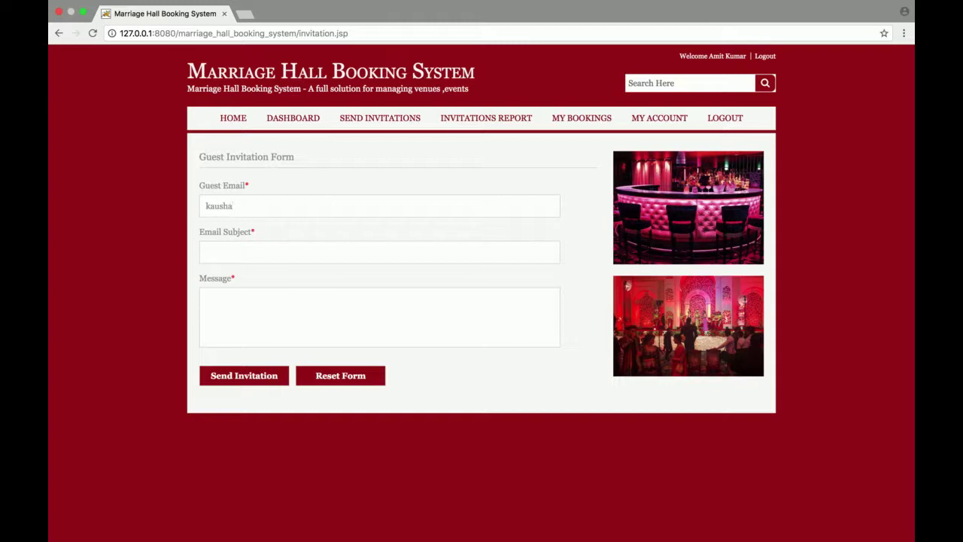
{"action": "key", "text": "Tab"}
{"action": "type", "text": "Test Event"}
{"action": "key", "text": "Tab"}
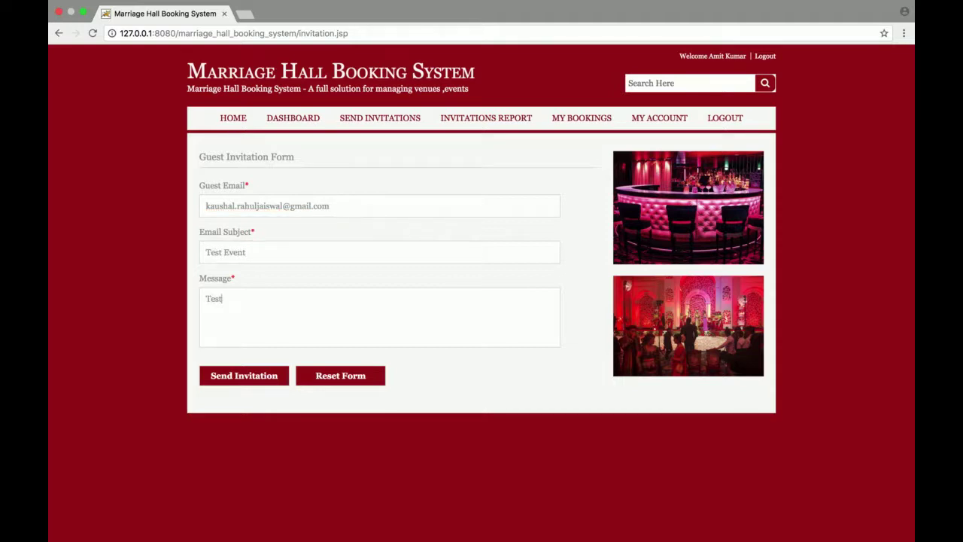
{"action": "left_click", "coordinate": [256, 382]}
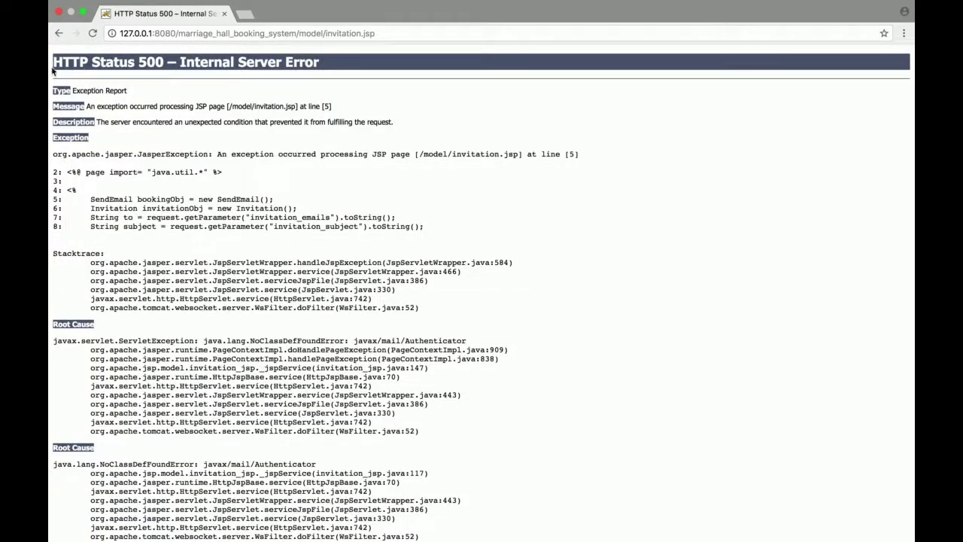
{"action": "left_click", "coordinate": [59, 35]}
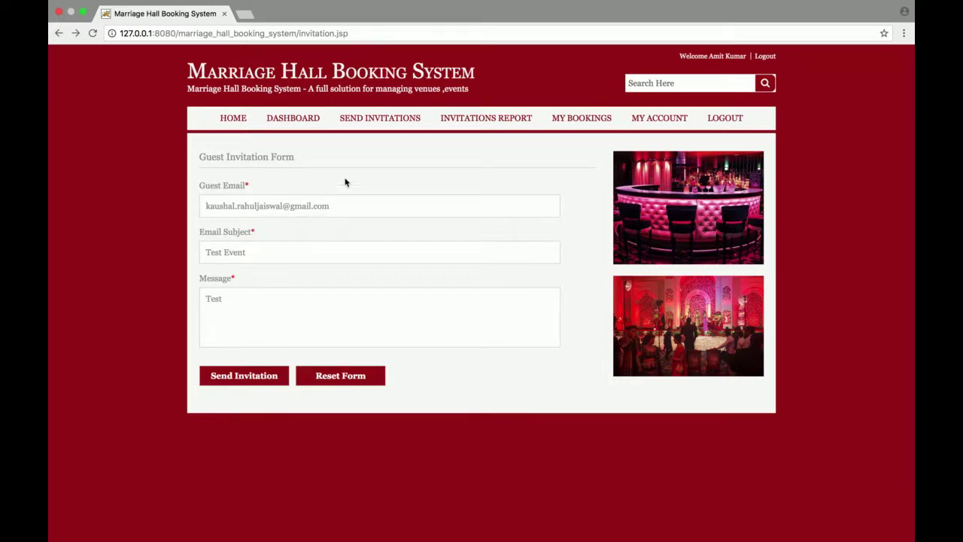
Step: Open the Invitations Report and confirm the Test invitation appears among the three listed
{"action": "left_click", "coordinate": [496, 123]}
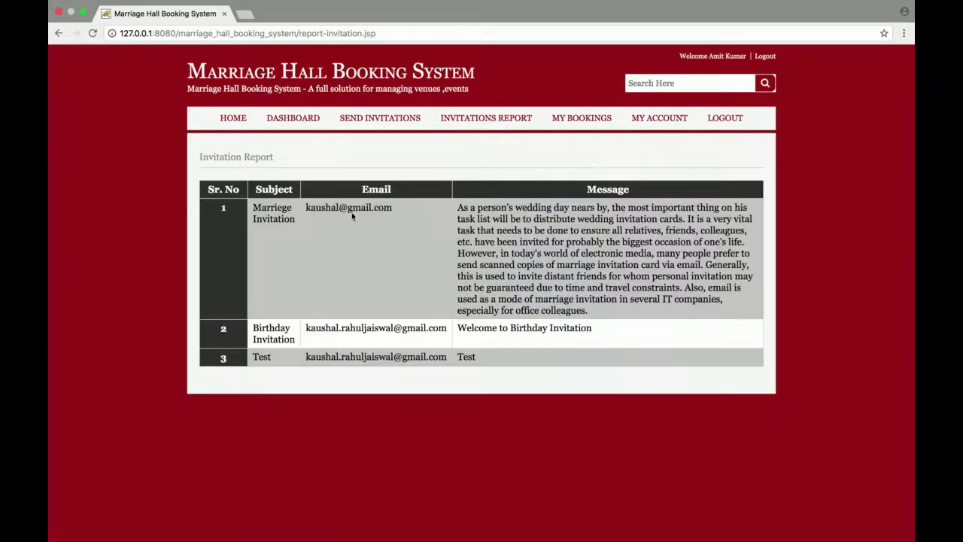
{"action": "left_click_drag", "start_coordinate": [253, 208], "coordinate": [566, 398]}
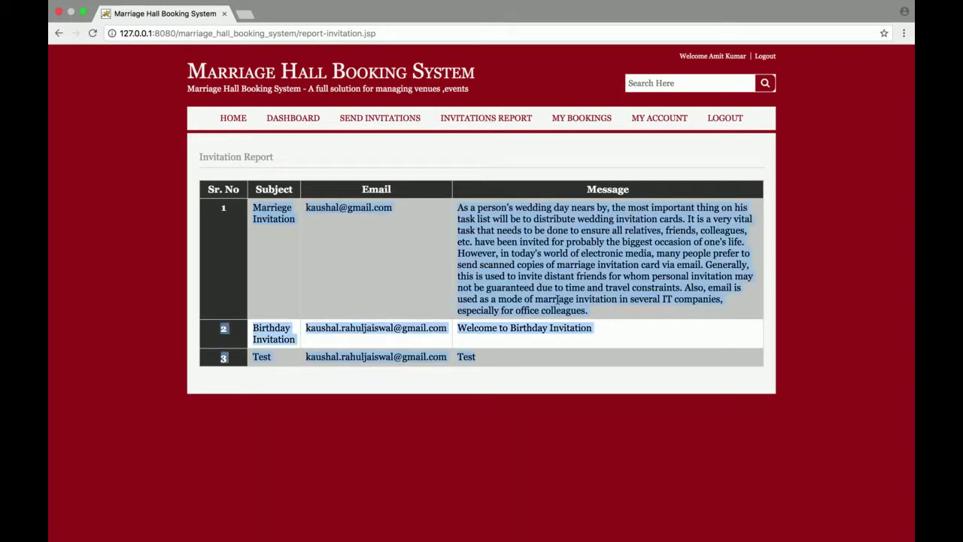
{"action": "left_click", "coordinate": [557, 299]}
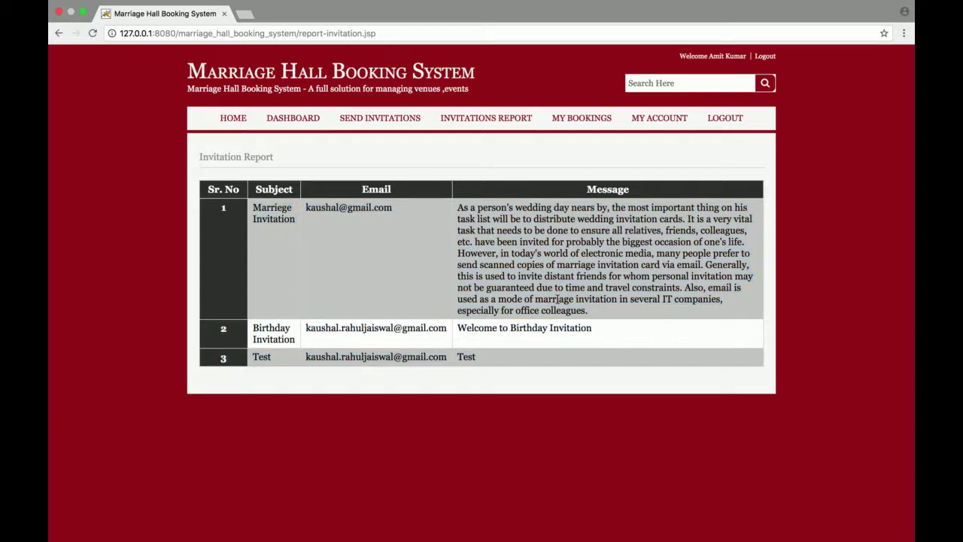
Step: View My Bookings showing the 20000 Wedding of Amit and Suman booking on 18 March 2016
{"action": "left_click", "coordinate": [590, 119]}
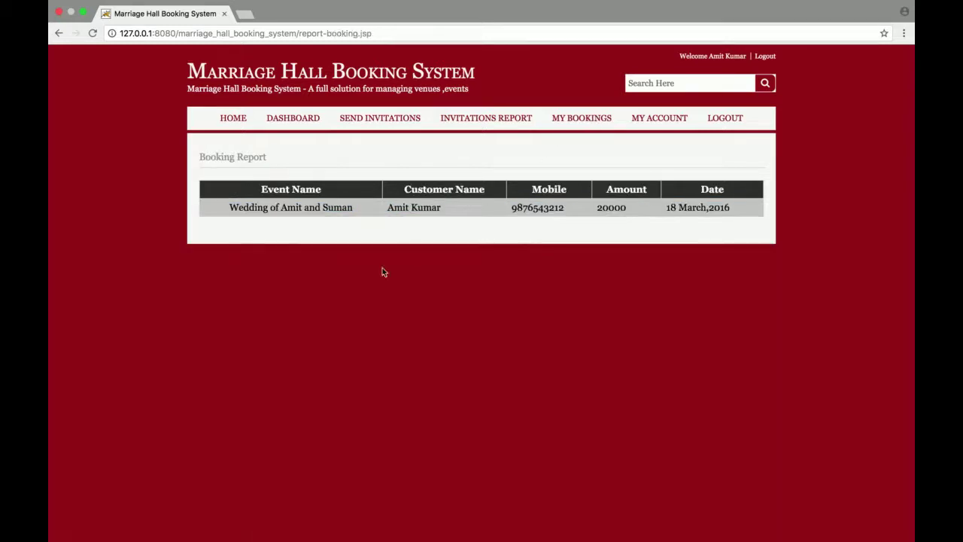
{"action": "triple_click", "coordinate": [256, 208]}
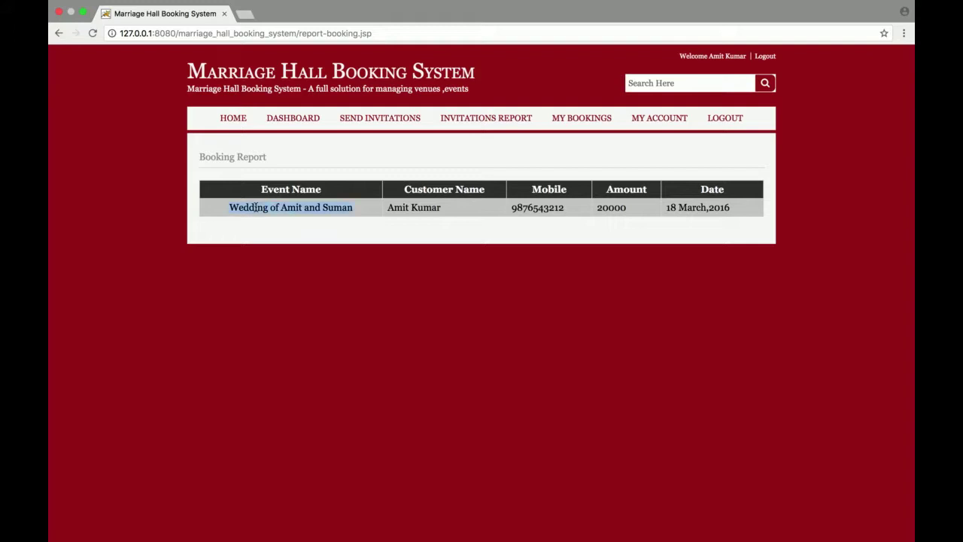
{"action": "left_click", "coordinate": [232, 210]}
Step: Review the customer's registration form with personal and address details, then log out
{"action": "left_click", "coordinate": [668, 123]}
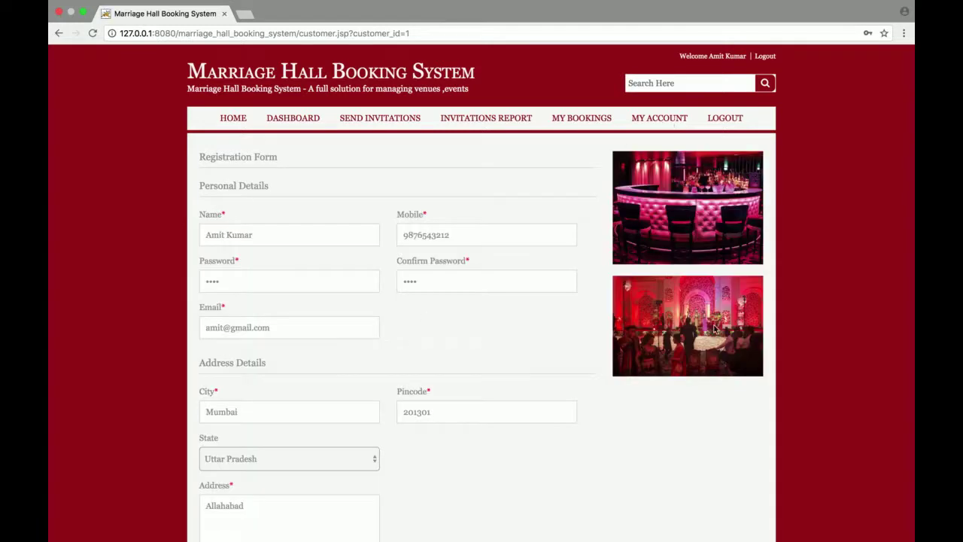
{"action": "scroll", "coordinate": [844, 208], "scroll_direction": "down", "scroll_amount": 3}
{"action": "scroll", "coordinate": [845, 208], "scroll_direction": "up", "scroll_amount": 3}
{"action": "scroll", "coordinate": [846, 211], "scroll_direction": "down", "scroll_amount": 3}
{"action": "scroll", "coordinate": [847, 211], "scroll_direction": "up", "scroll_amount": 3}
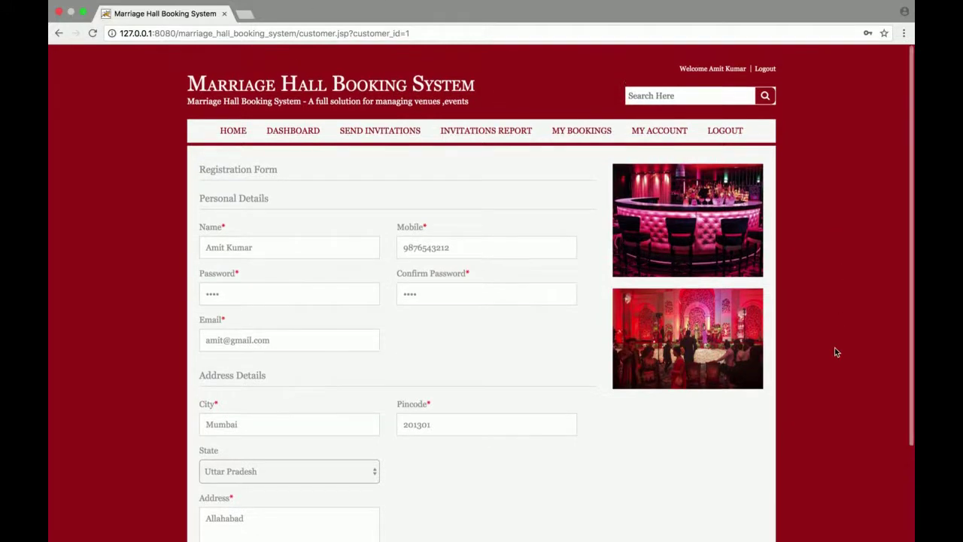
{"action": "scroll", "coordinate": [835, 350], "scroll_direction": "down", "scroll_amount": 3}
{"action": "mouse_move", "coordinate": [841, 532]}
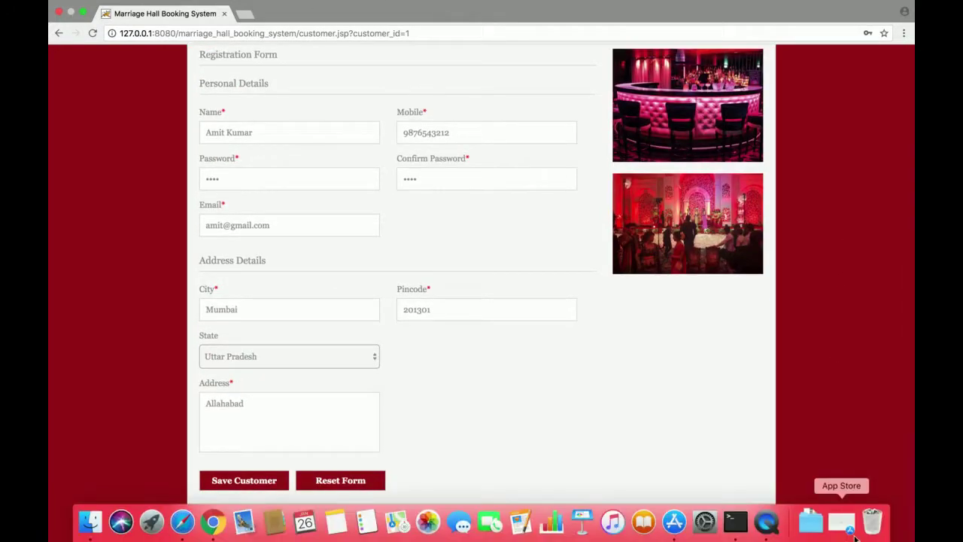
{"action": "scroll", "coordinate": [841, 259], "scroll_direction": "up", "scroll_amount": 3}
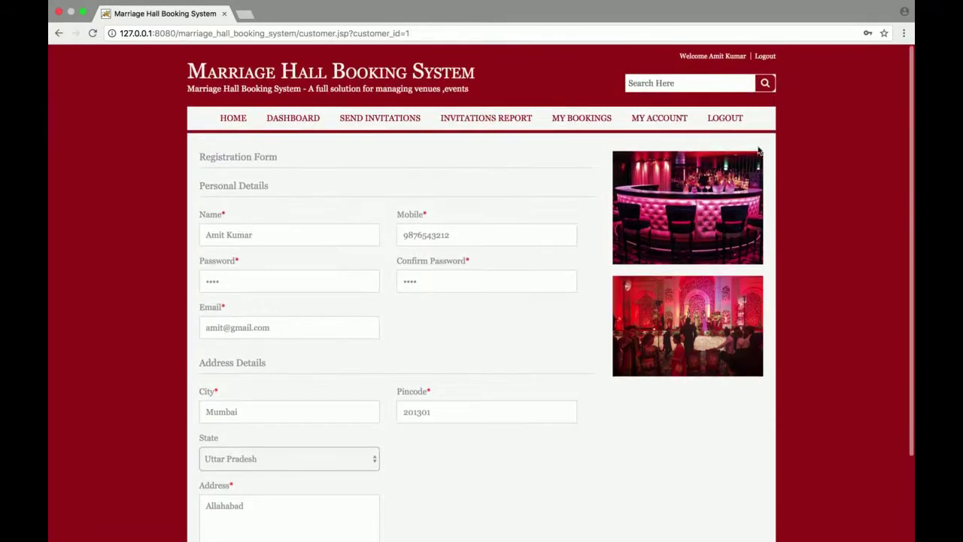
{"action": "left_click", "coordinate": [724, 121]}
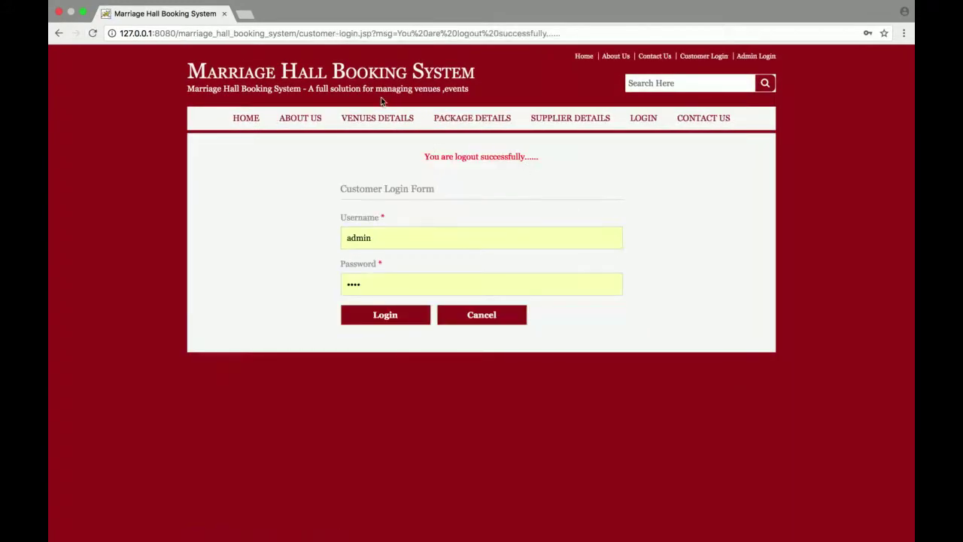
Step: Return from the Customer Login page to the public home page
{"action": "left_click", "coordinate": [245, 123]}
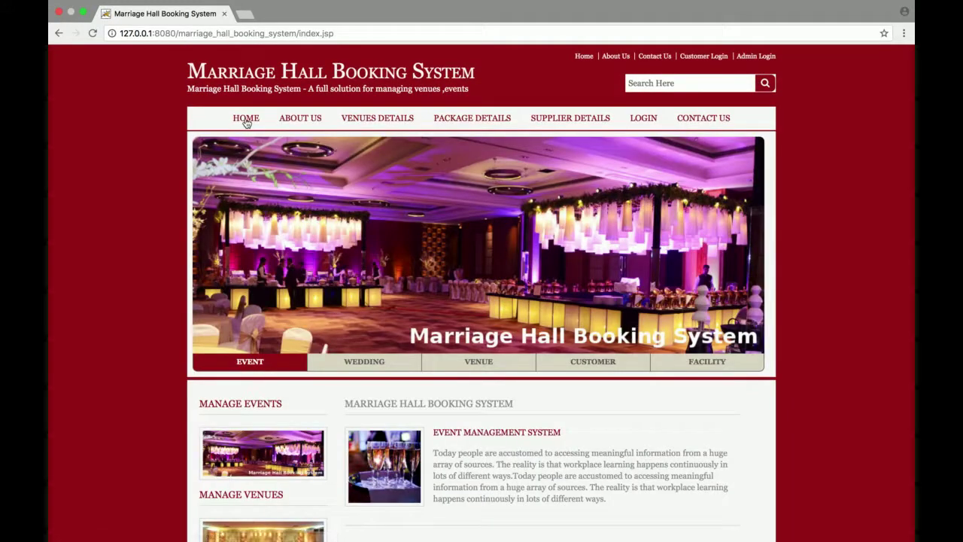